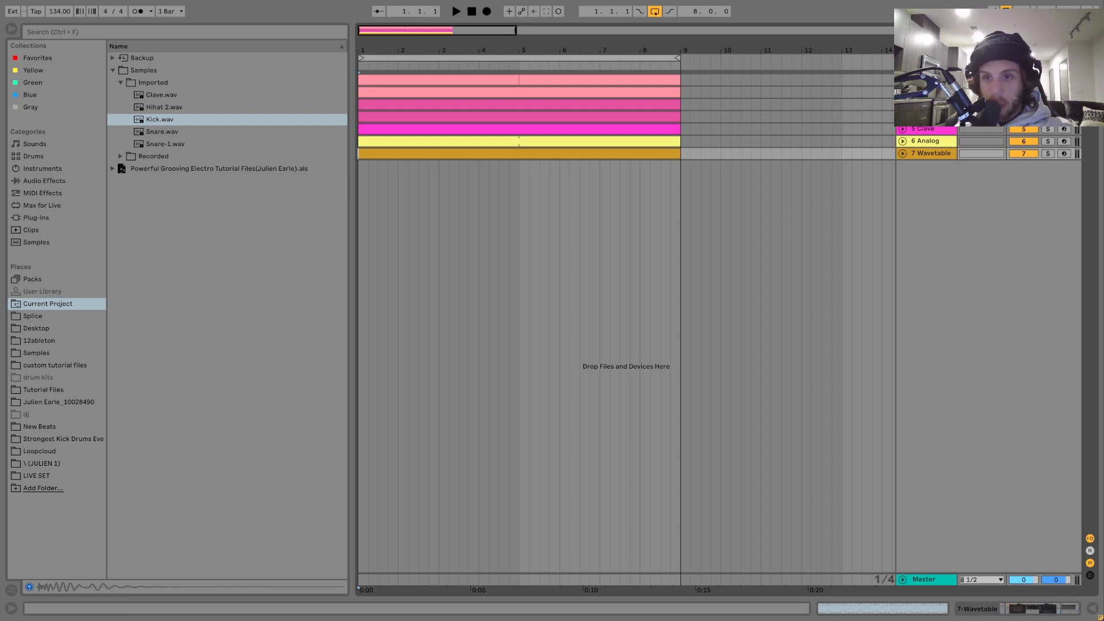
- Select the five drum tracks from Kick to Clave, solo them together and play the loop from the start
{"action": "left_click", "coordinate": [928, 80]}
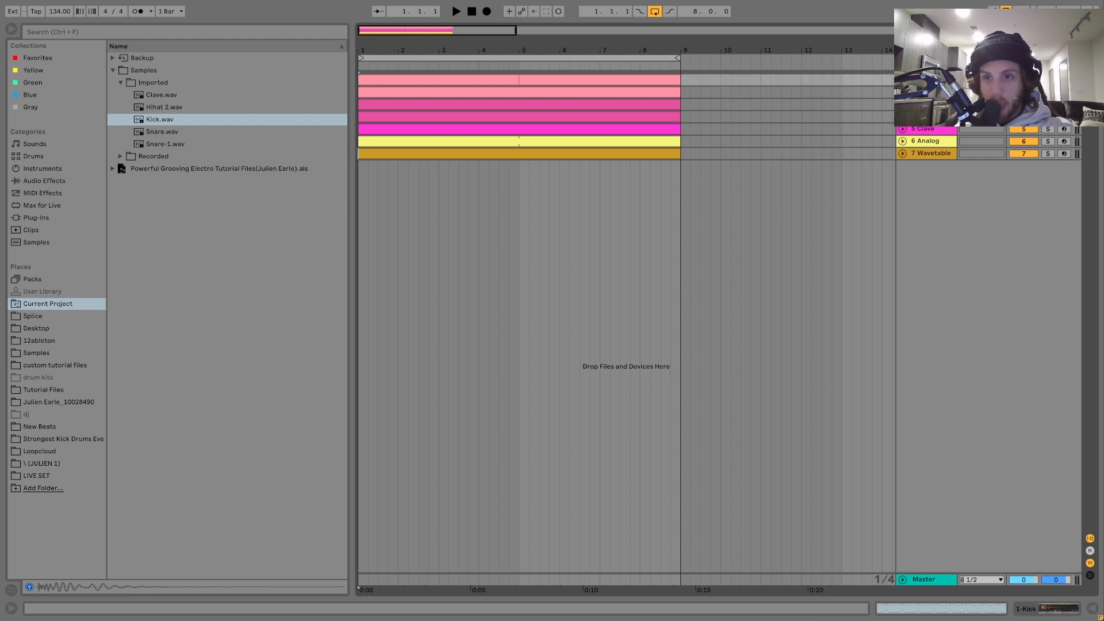
{"action": "left_click", "coordinate": [926, 131]}
{"action": "left_click", "coordinate": [1049, 130]}
{"action": "key", "text": "space"}
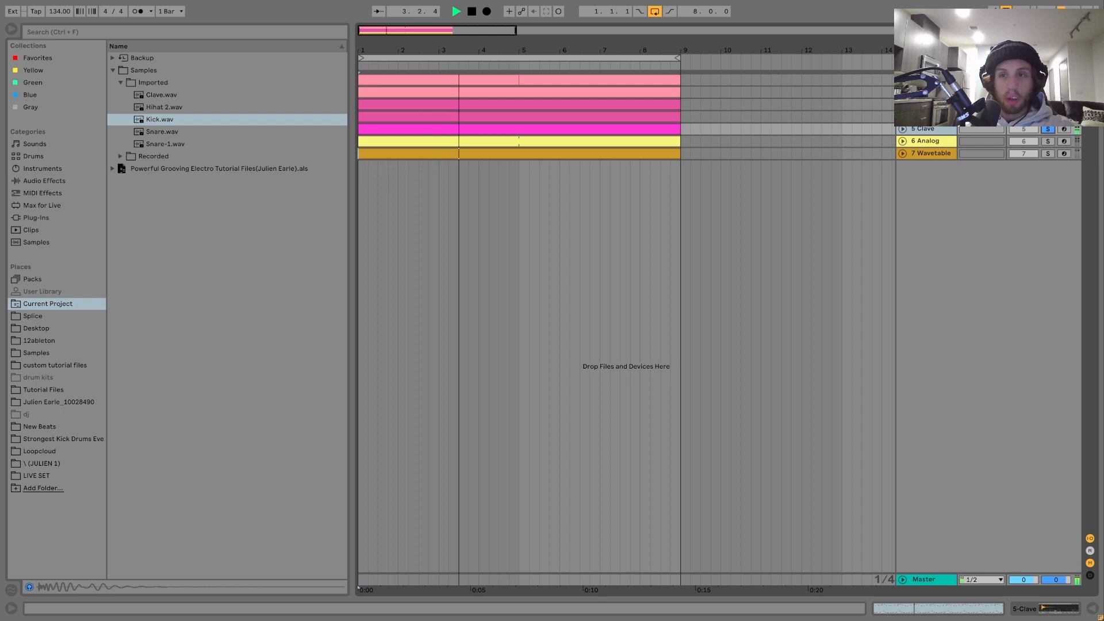
{"action": "key", "text": "space"}
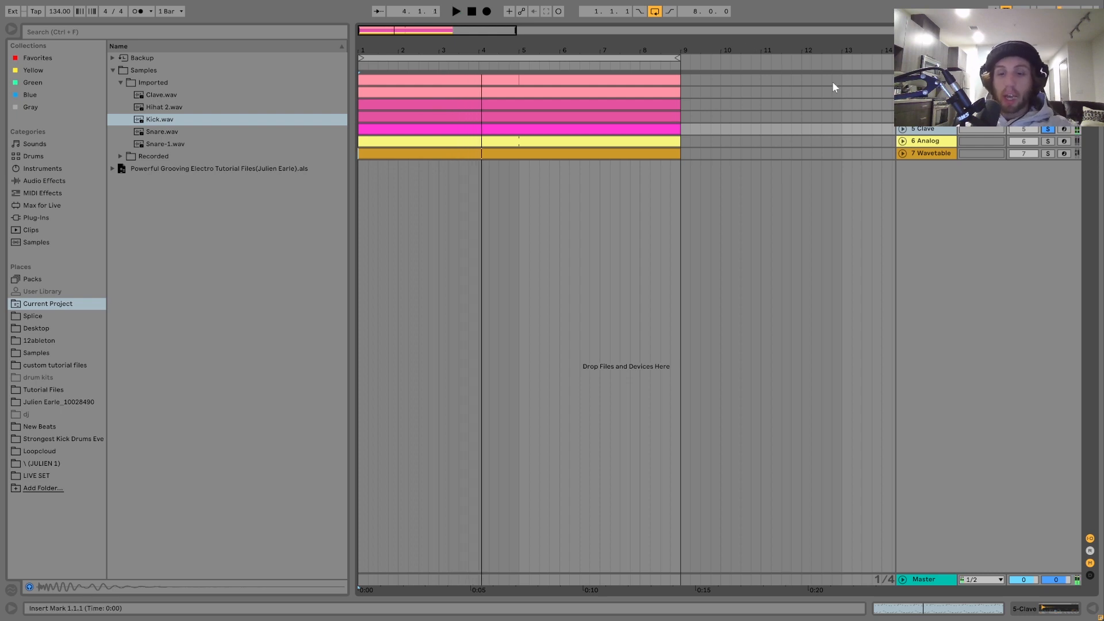
{"action": "key", "text": "space"}
- Unfold the five drum tracks and play the Kick track alone in solo with its device shown
{"action": "left_click", "coordinate": [902, 130]}
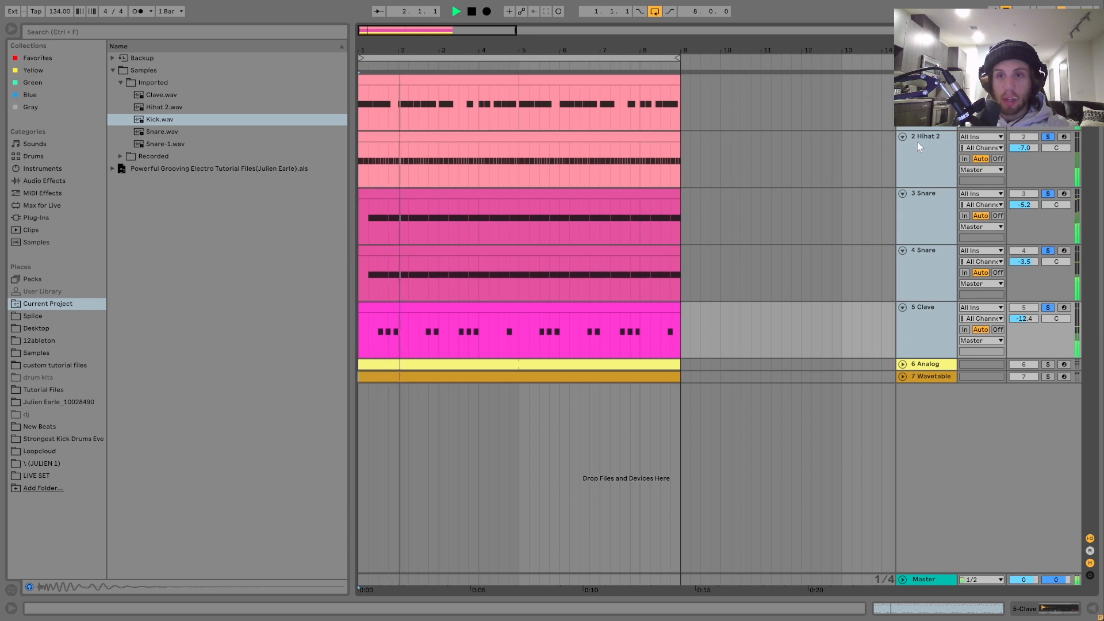
{"action": "key", "text": "space"}
{"action": "left_click", "coordinate": [926, 102]}
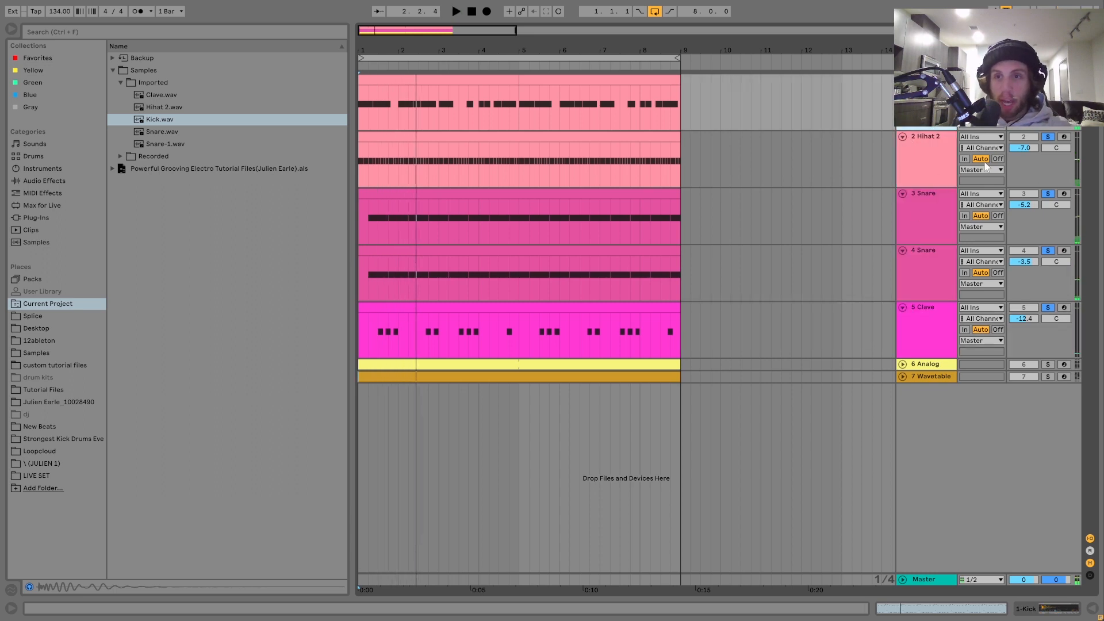
{"action": "left_click", "coordinate": [1048, 80]}
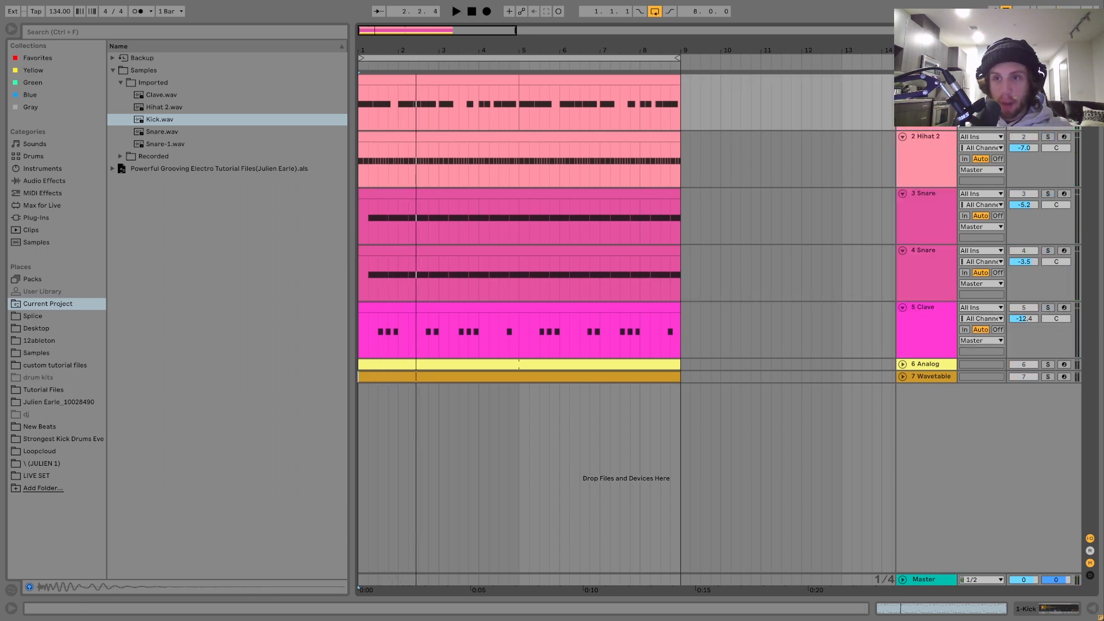
{"action": "double_click", "coordinate": [926, 87]}
{"action": "key", "text": "space"}
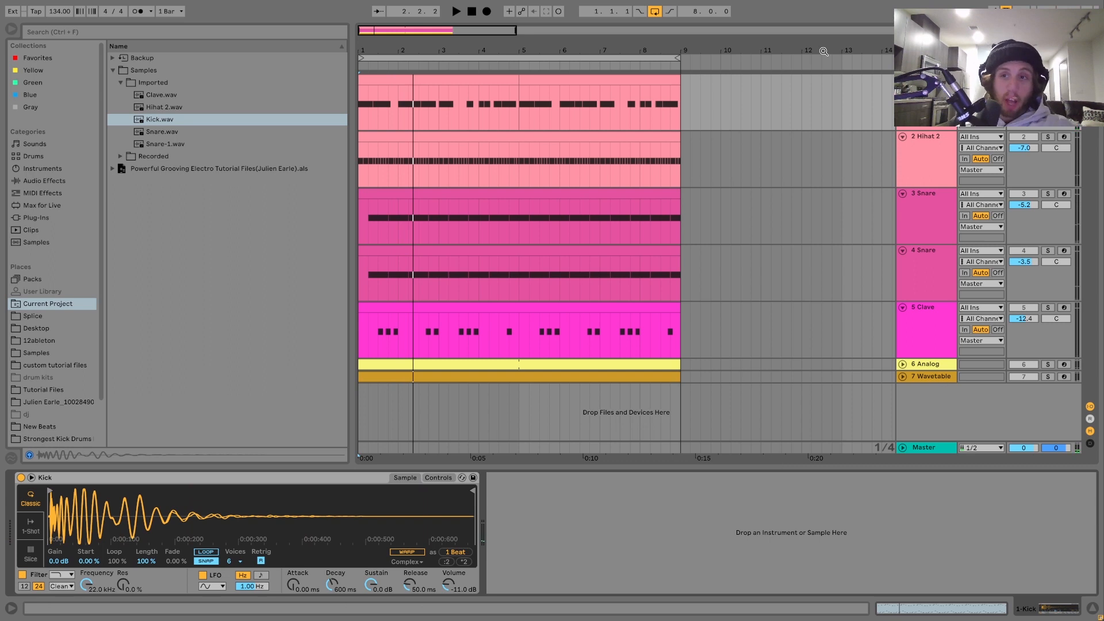
- Unfold the Analog and Wavetable tracks so their MIDI notes and mixer controls are shown
{"action": "left_click", "coordinate": [902, 368]}
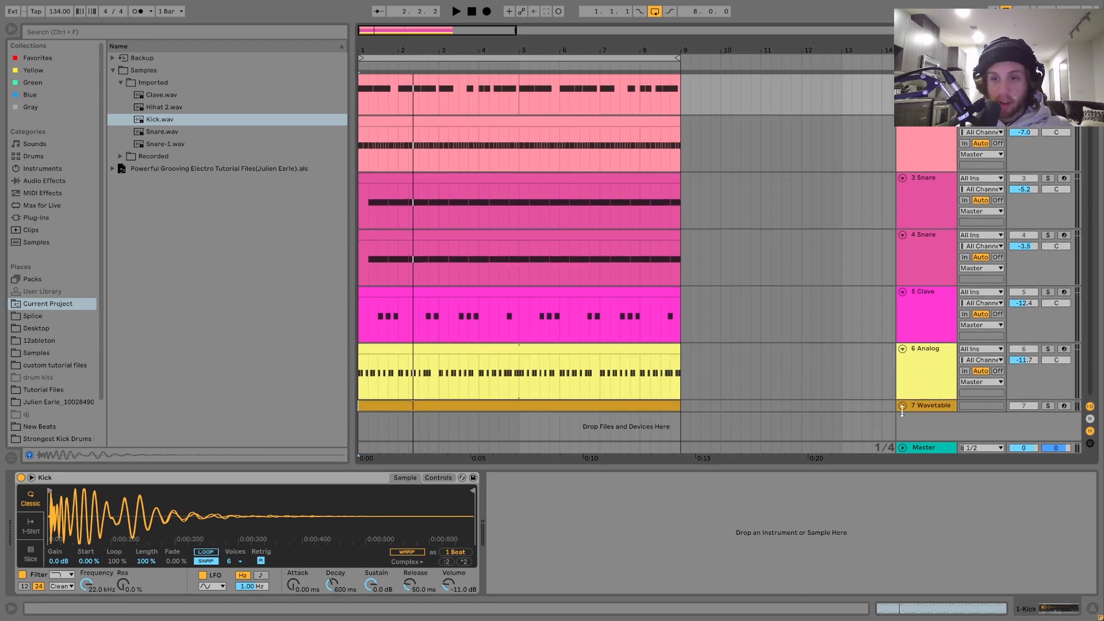
{"action": "left_click", "coordinate": [903, 408]}
{"action": "left_click", "coordinate": [903, 405]}
{"action": "scroll", "coordinate": [946, 230], "scroll_direction": "up", "scroll_amount": 2}
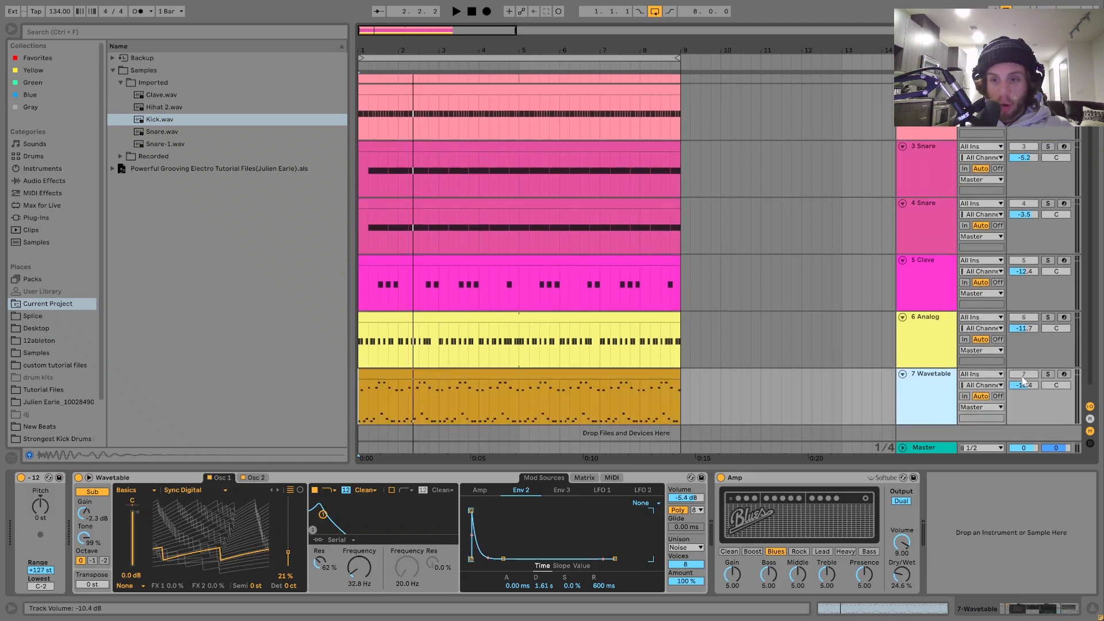
- Play back the soloed Kick track again and show its device
{"action": "key", "text": "space"}
{"action": "left_click", "coordinate": [926, 101]}
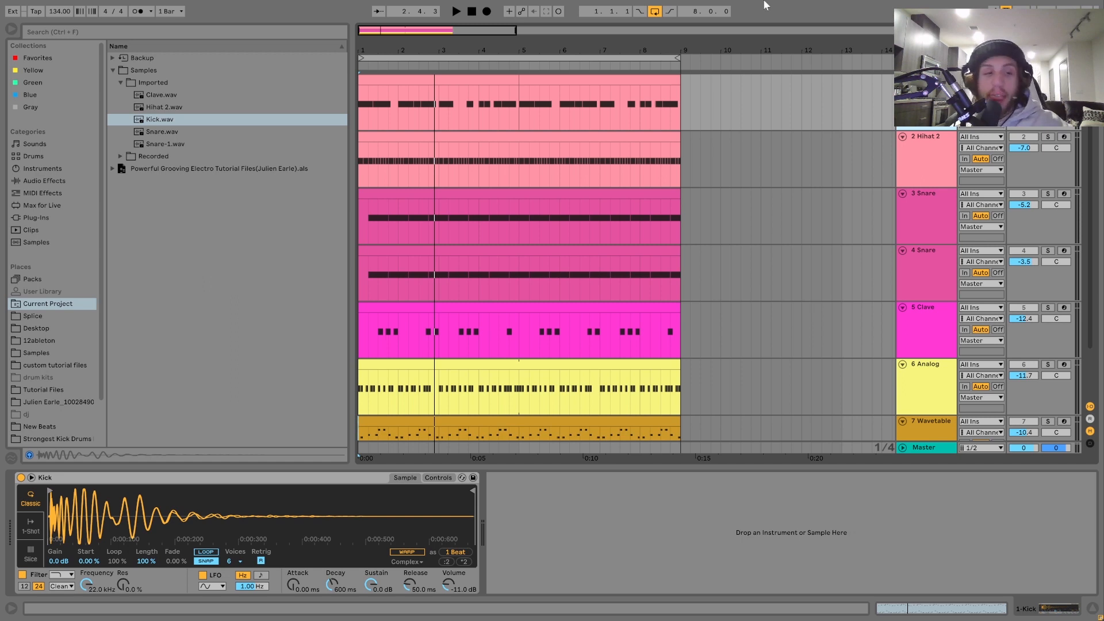
{"action": "key", "text": "space"}
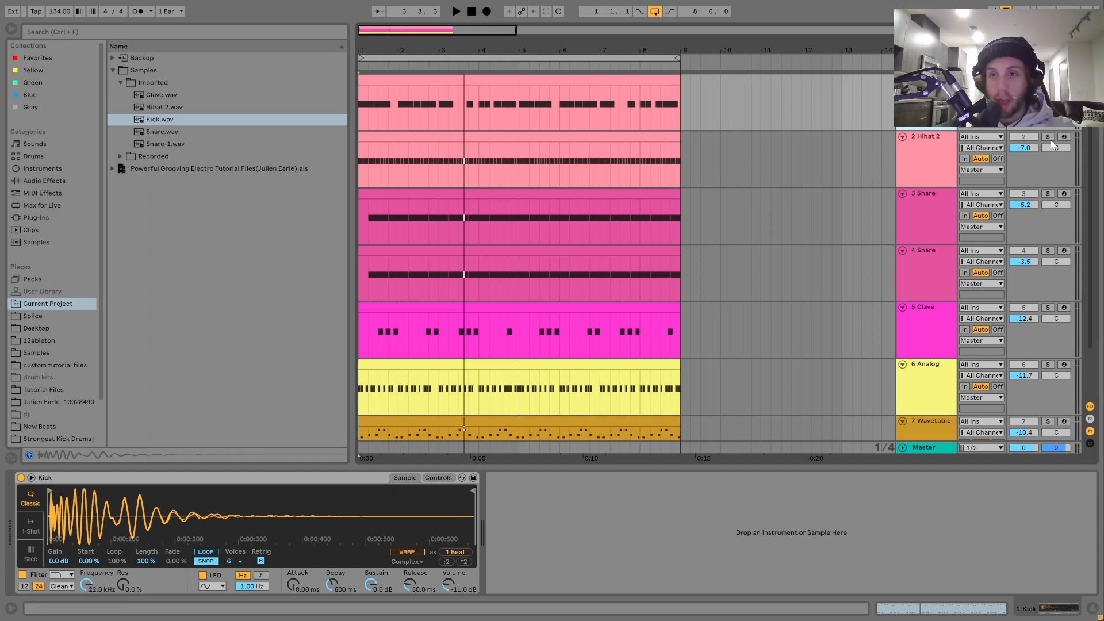
- Solo the Hihat 2 track, play it alone and show its device
{"action": "left_click", "coordinate": [1049, 137]}
{"action": "key", "text": "space"}
{"action": "left_click", "coordinate": [946, 170]}
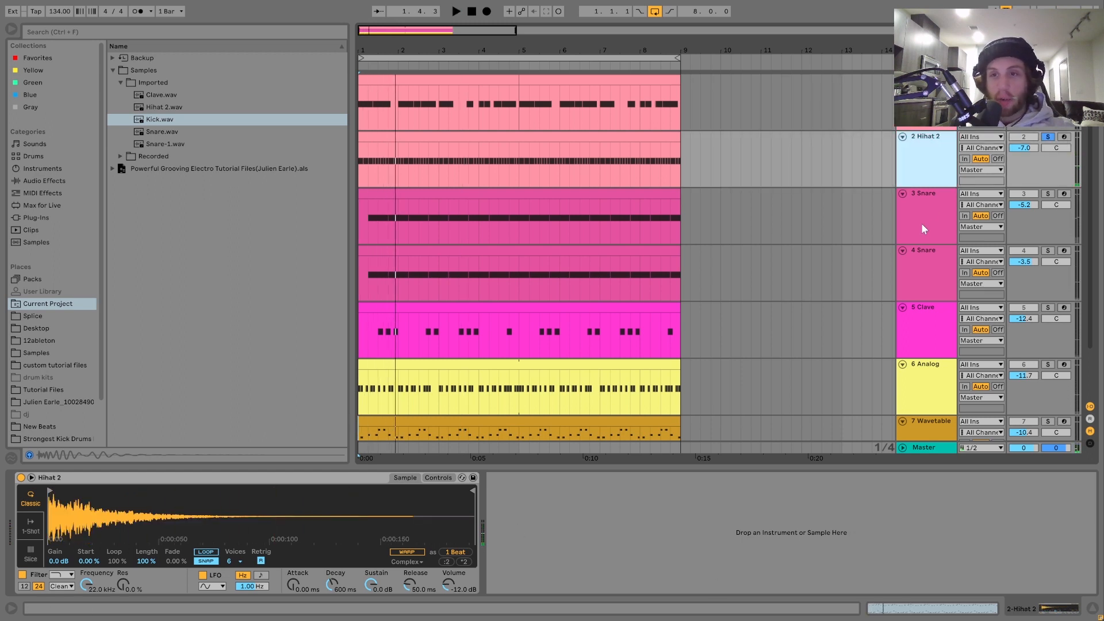
- Select both Snare tracks, solo them together for playback, and clear their solos
{"action": "left_click", "coordinate": [922, 225]}
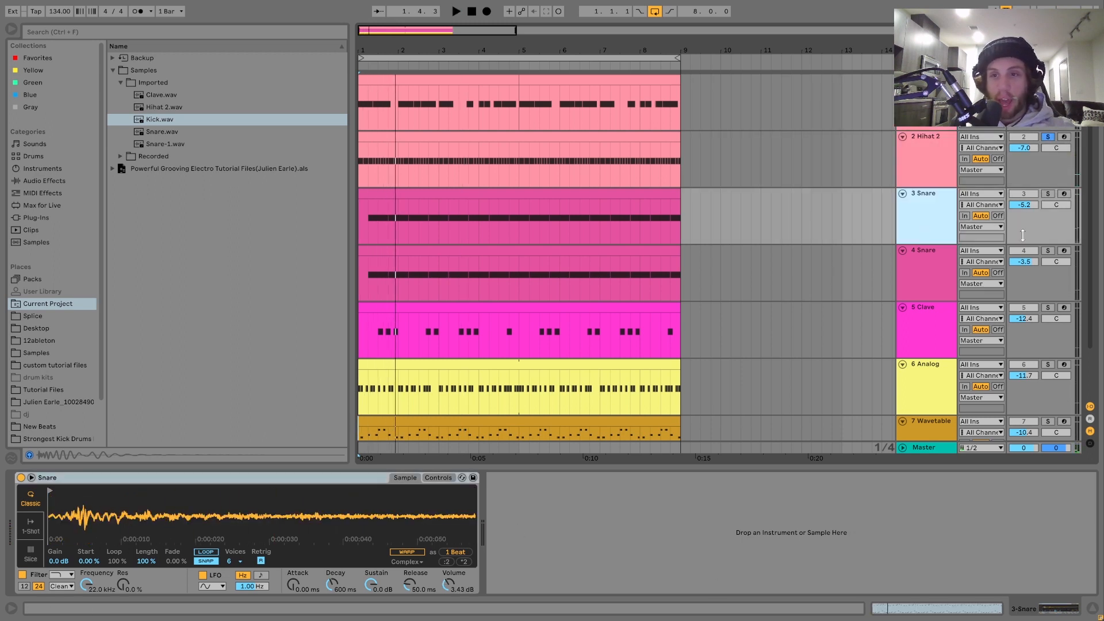
{"action": "left_click", "coordinate": [952, 260]}
{"action": "left_click", "coordinate": [946, 228], "text": "shift"}
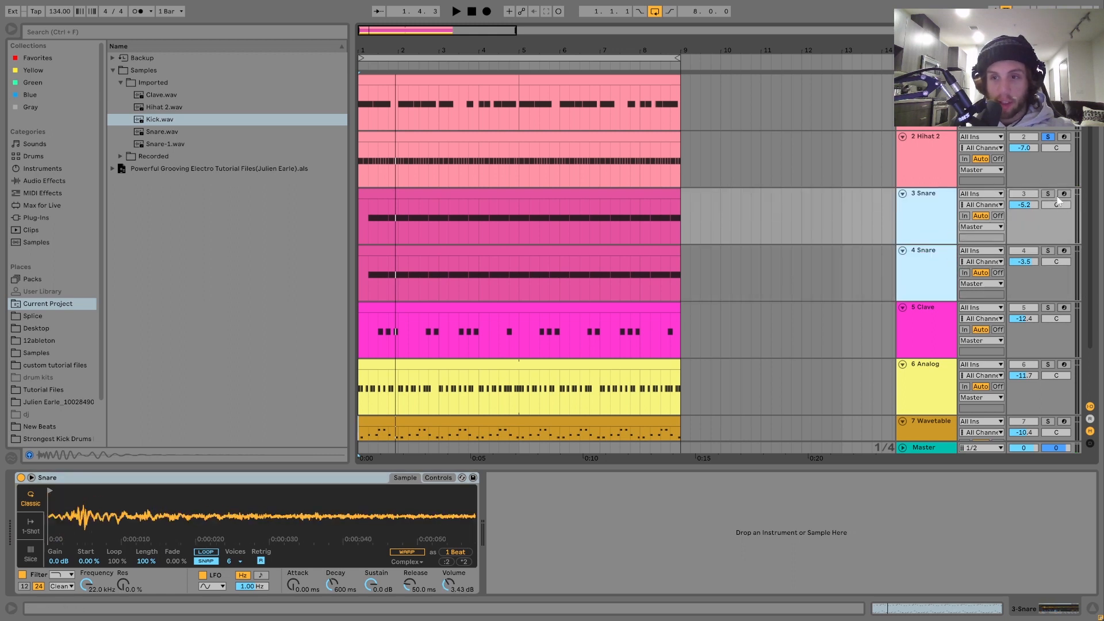
{"action": "left_click", "coordinate": [1048, 194]}
{"action": "key", "text": "space"}
{"action": "left_click", "coordinate": [1049, 251]}
{"action": "left_click", "coordinate": [936, 226]}
{"action": "key", "text": "space"}
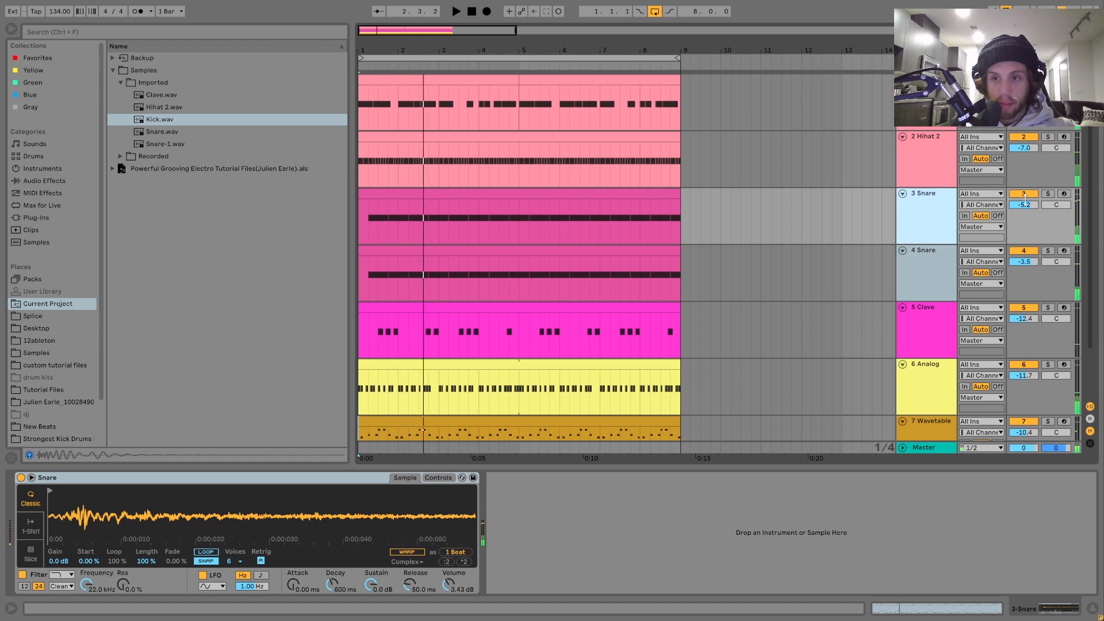
- Play the first Snare track alone, the second Snare track alone, and both soloed together
{"action": "left_click", "coordinate": [931, 157]}
{"action": "left_click", "coordinate": [1048, 194]}
{"action": "key", "text": "space"}
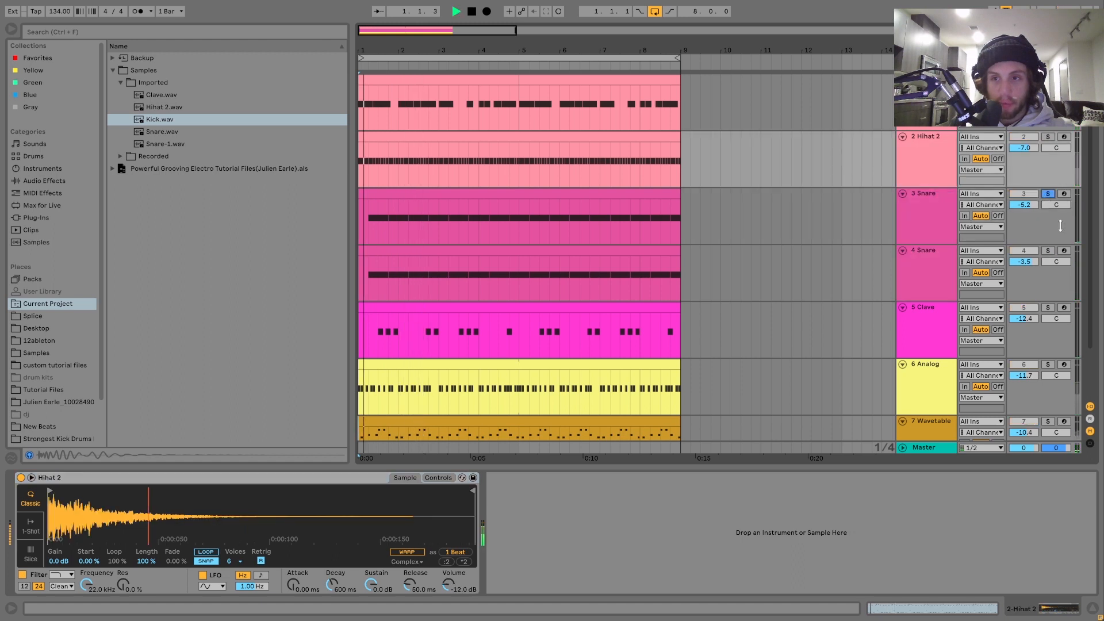
{"action": "left_click", "coordinate": [951, 217]}
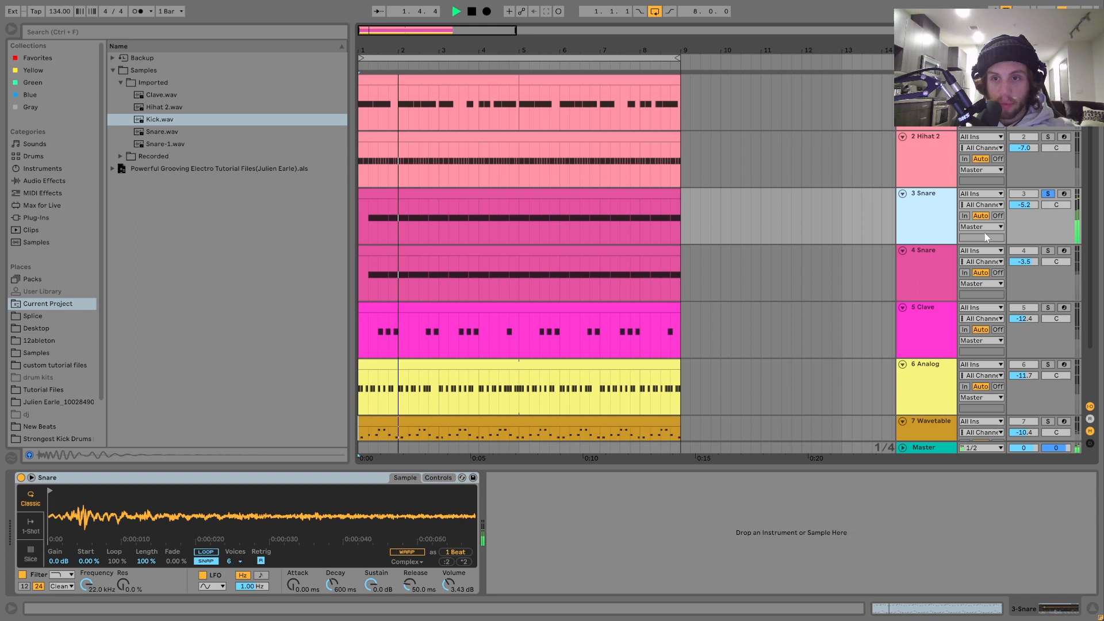
{"action": "left_click", "coordinate": [1048, 251]}
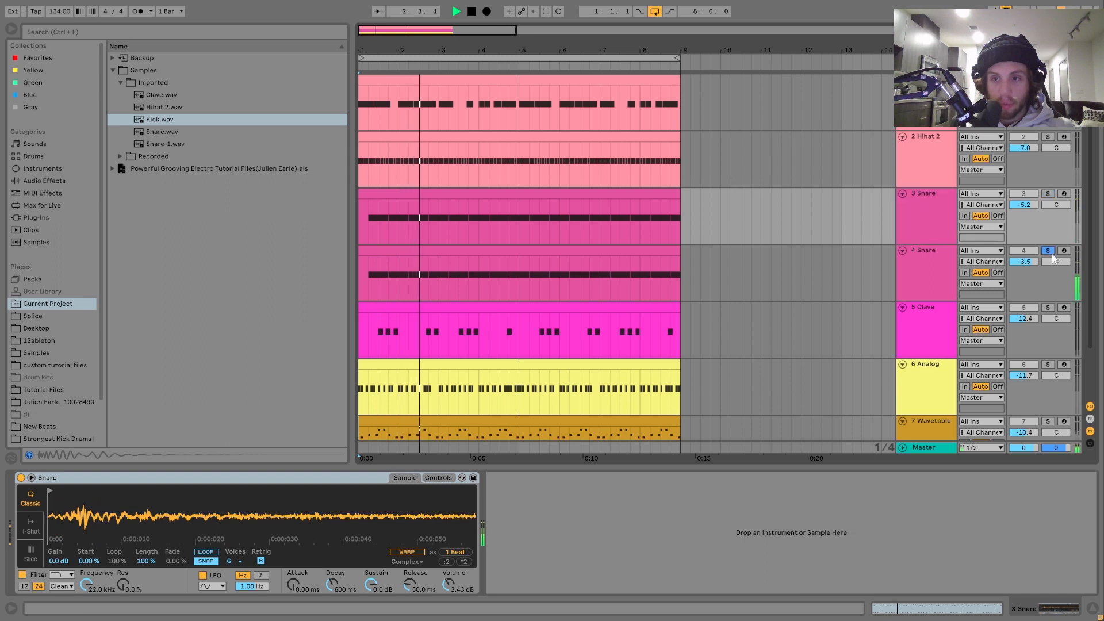
{"action": "left_click", "coordinate": [1048, 193], "text": "ctrl"}
{"action": "key", "text": "space"}
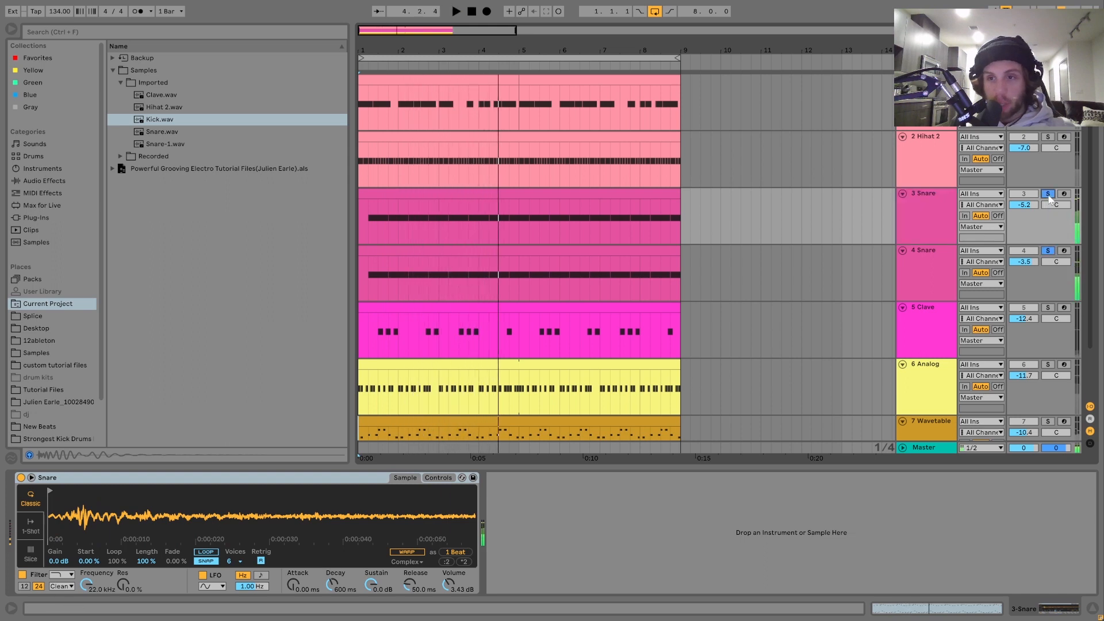
- Solo the Clave track, play it with its device shown, and clear its solo
{"action": "scroll", "coordinate": [1045, 205], "scroll_direction": "down", "scroll_amount": 3}
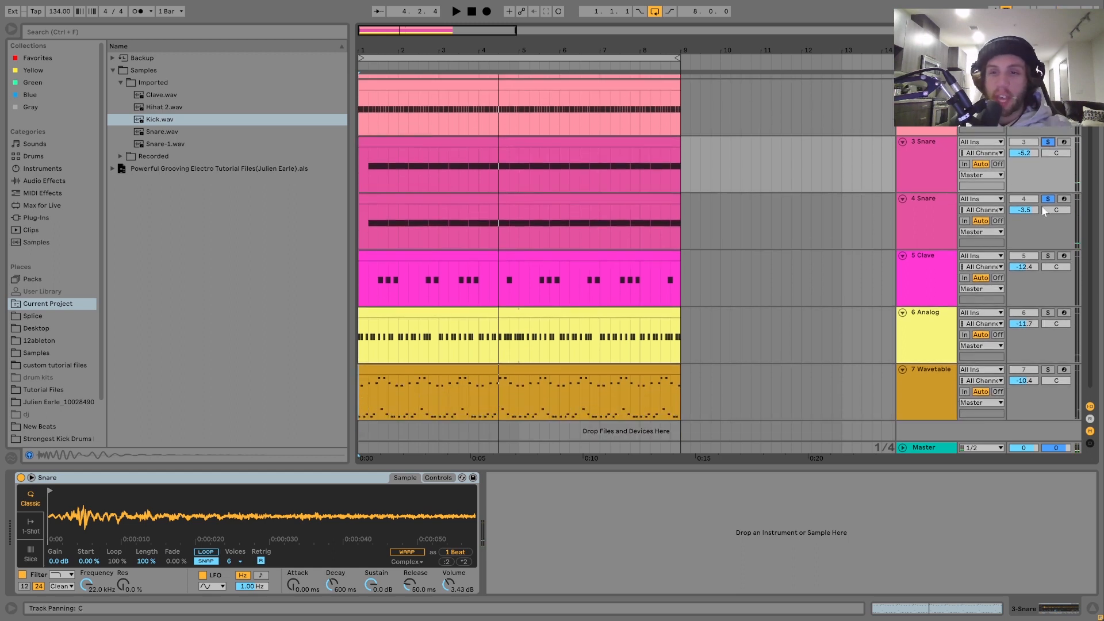
{"action": "left_click", "coordinate": [1048, 255]}
{"action": "key", "text": "space"}
{"action": "left_click", "coordinate": [909, 264]}
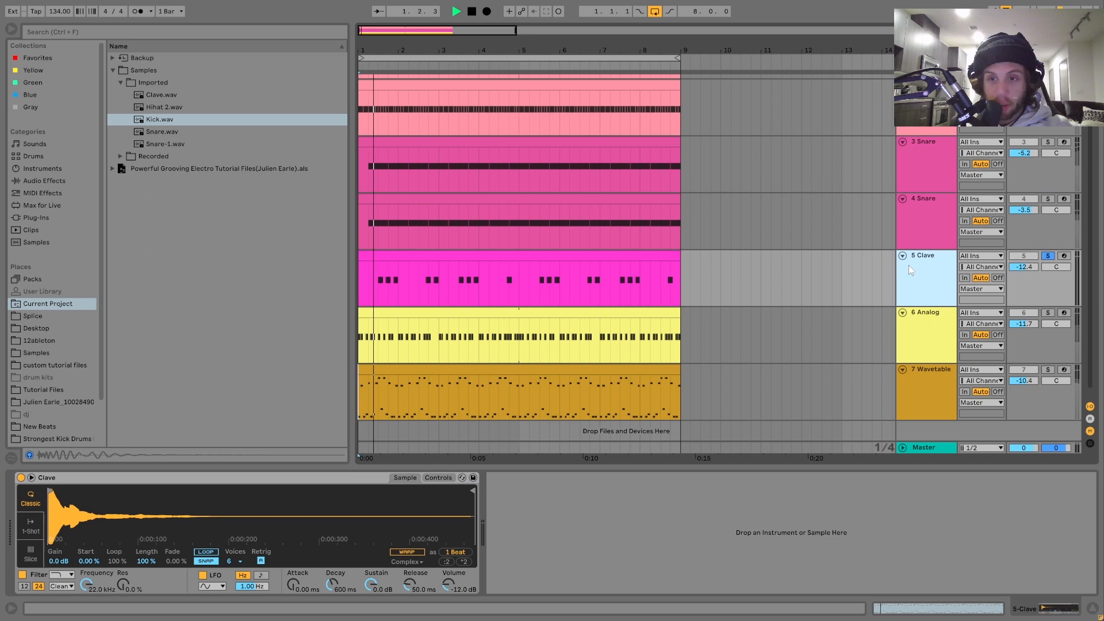
{"action": "left_click", "coordinate": [1048, 256]}
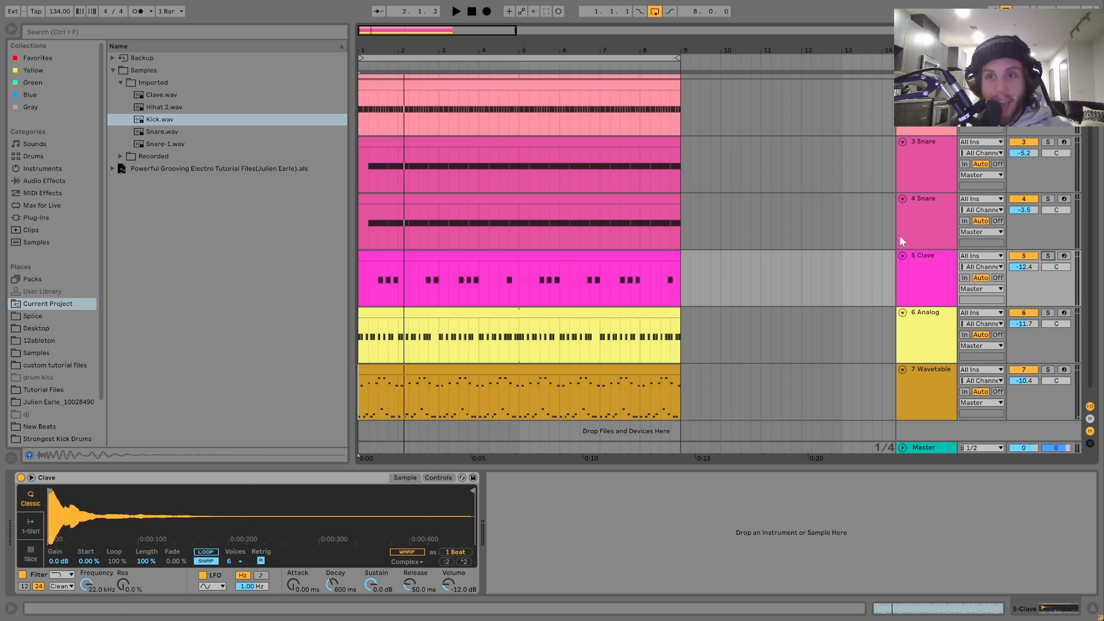
- Solo all five drum tracks from Clave up to Kick and play the full drum groove
{"action": "scroll", "coordinate": [1003, 208], "scroll_direction": "up", "scroll_amount": 3}
{"action": "left_click", "coordinate": [919, 349]}
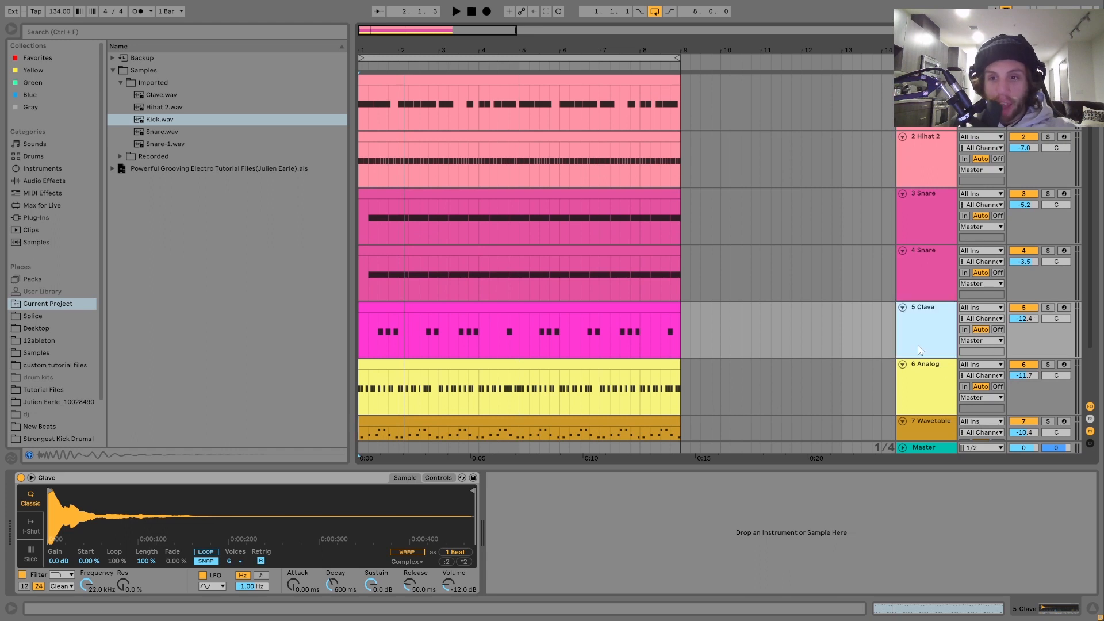
{"action": "left_click", "coordinate": [944, 109], "text": "shift"}
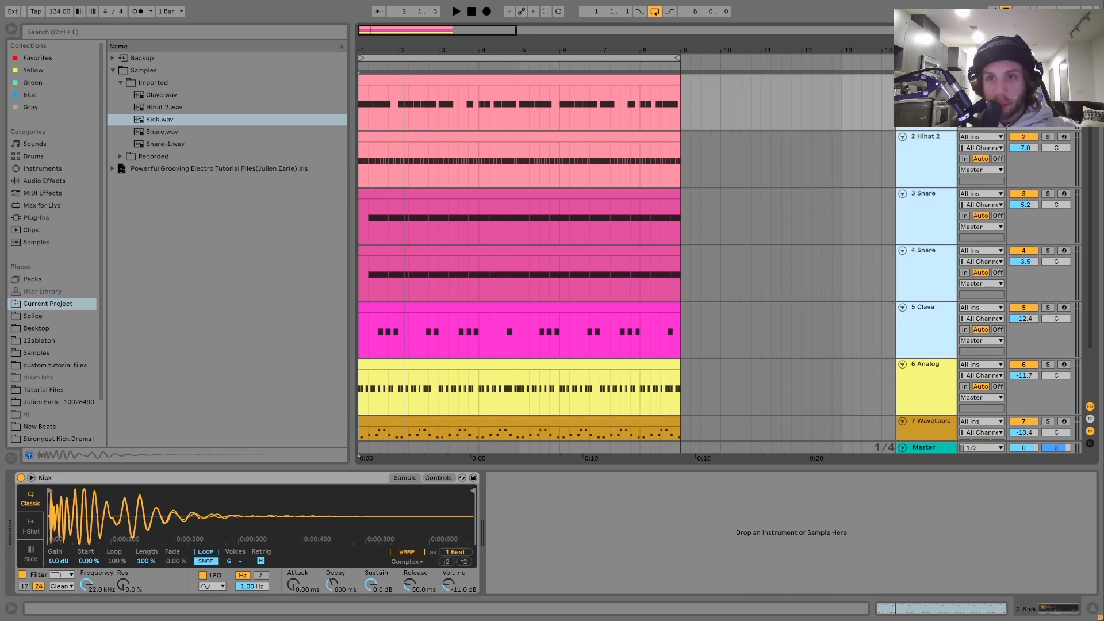
{"action": "left_click", "coordinate": [1048, 80]}
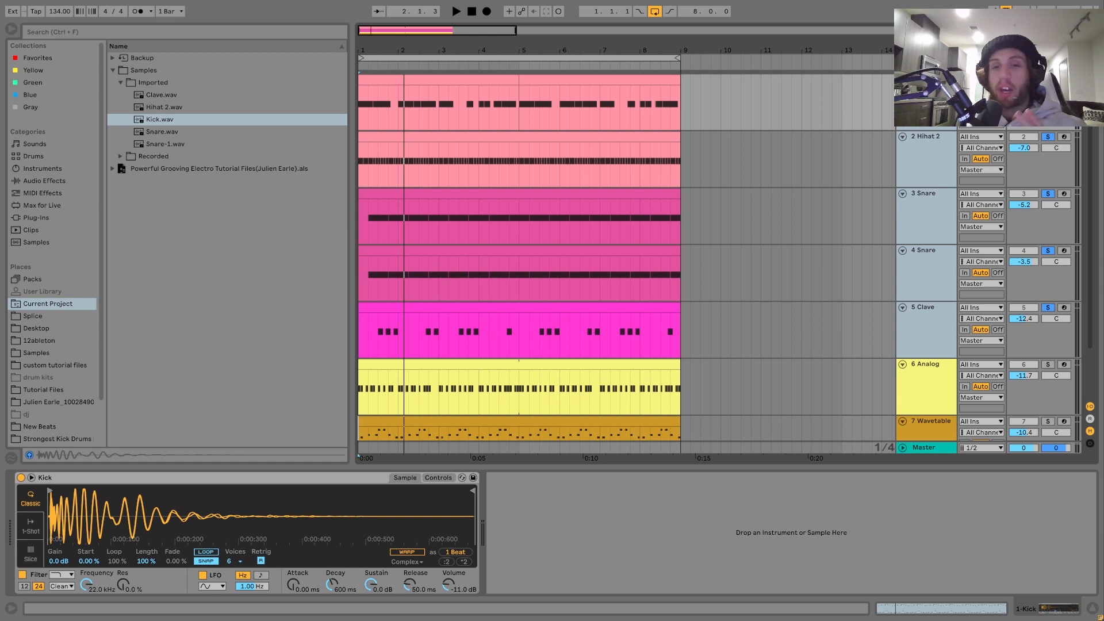
{"action": "key", "text": "space"}
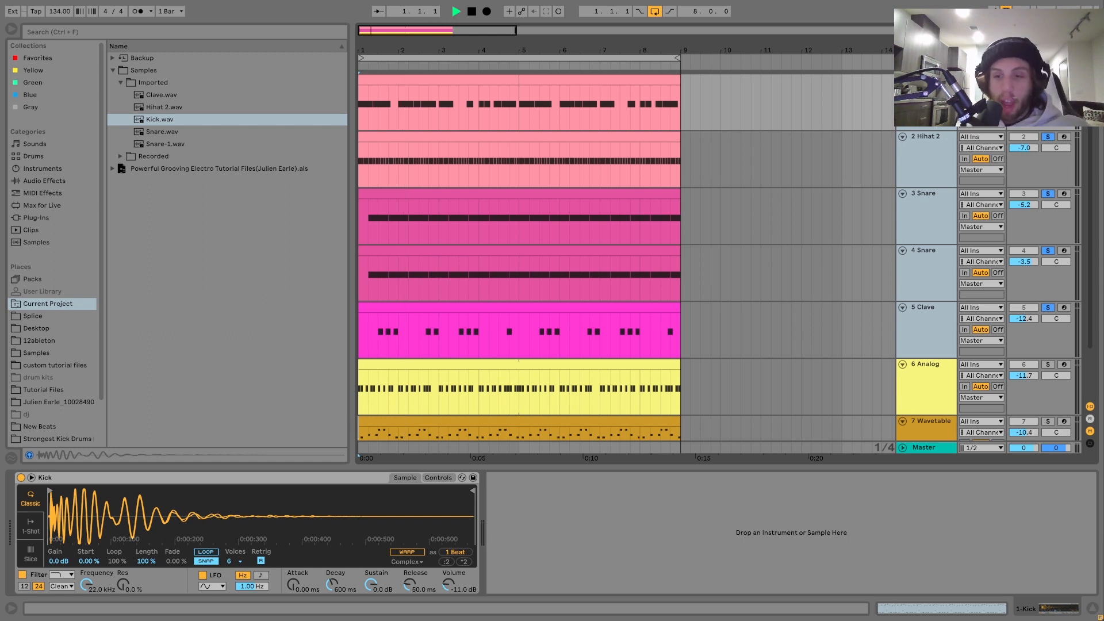
- Add the Analog track to the soloed drum tracks and play them together from the start
{"action": "left_click", "coordinate": [1048, 365]}
{"action": "scroll", "coordinate": [1048, 363], "scroll_direction": "down", "scroll_amount": 1}
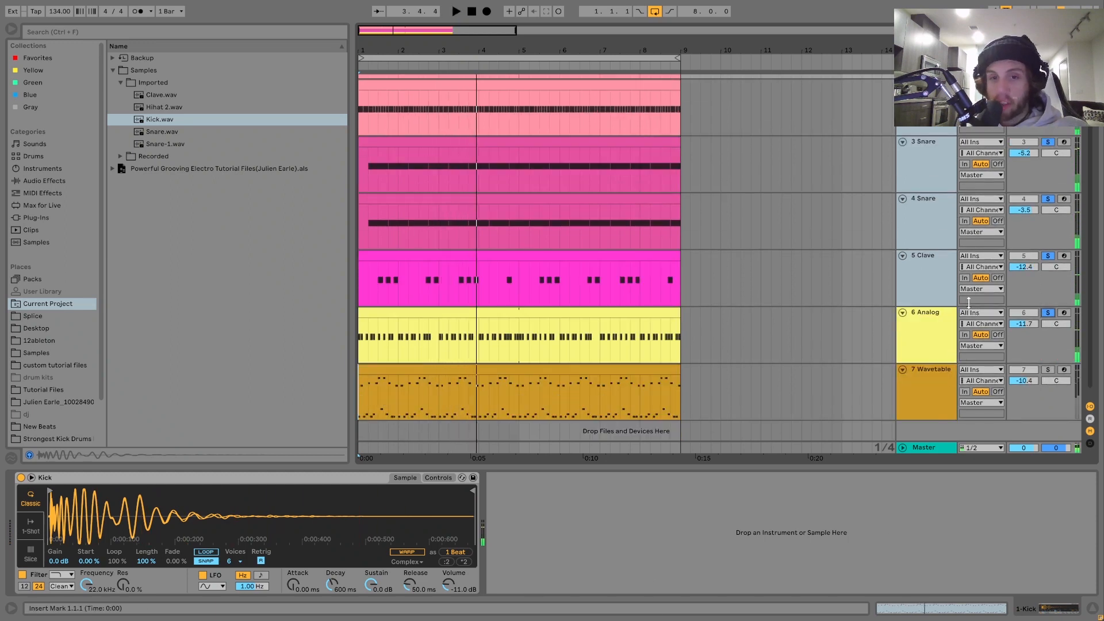
{"action": "key", "text": "space"}
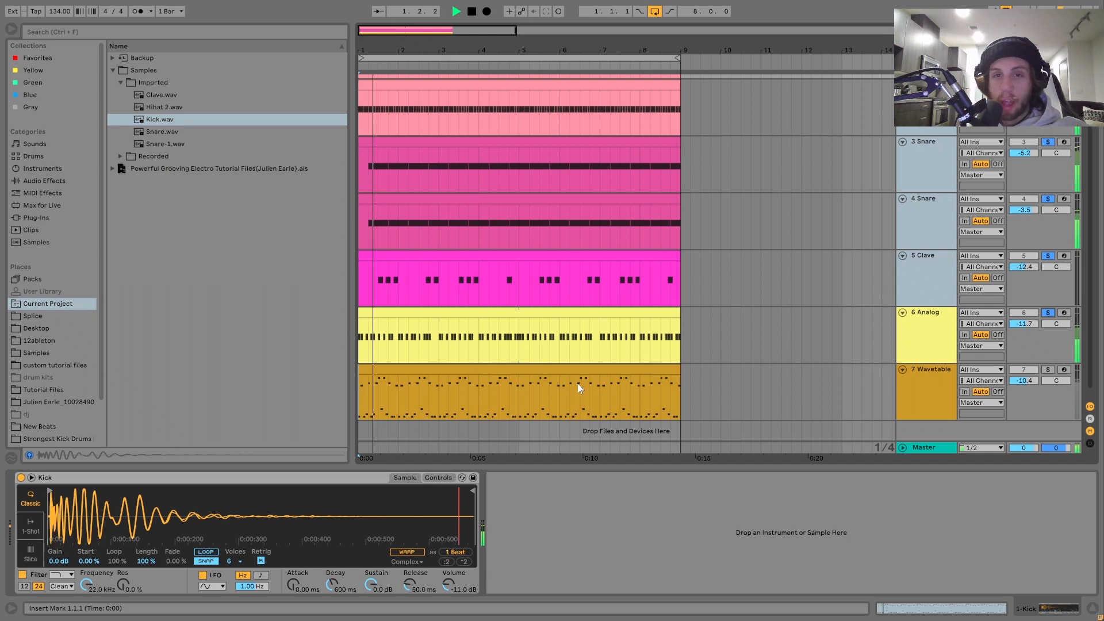
{"action": "key", "text": "space"}
{"action": "scroll", "coordinate": [577, 383], "scroll_direction": "up", "scroll_amount": 1}
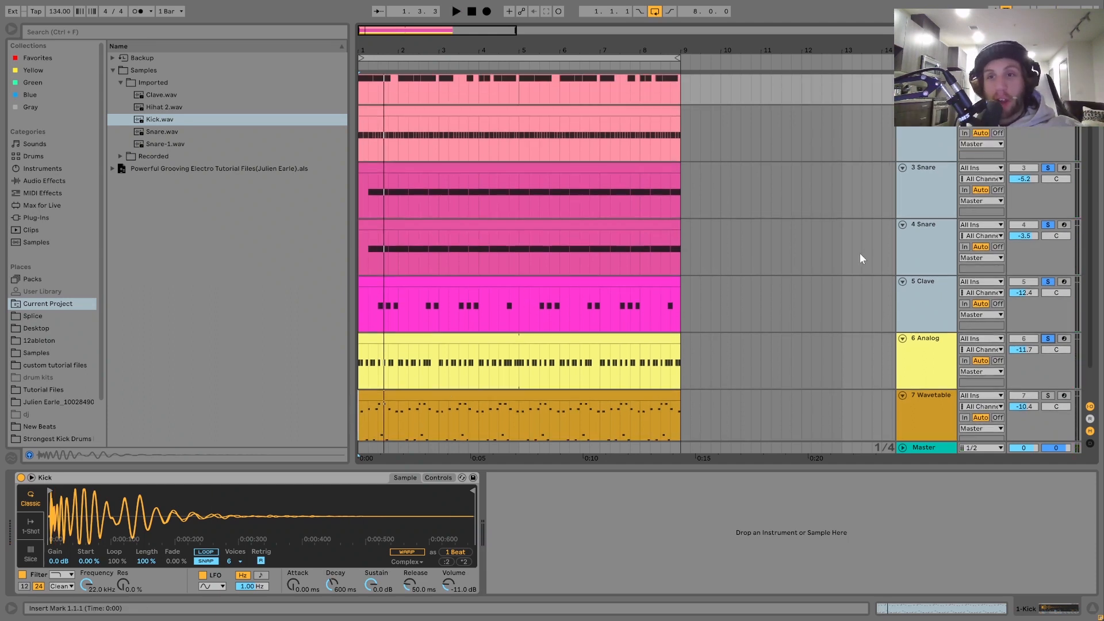
{"action": "scroll", "coordinate": [813, 277], "scroll_direction": "up", "scroll_amount": 1}
{"action": "key", "text": "space"}
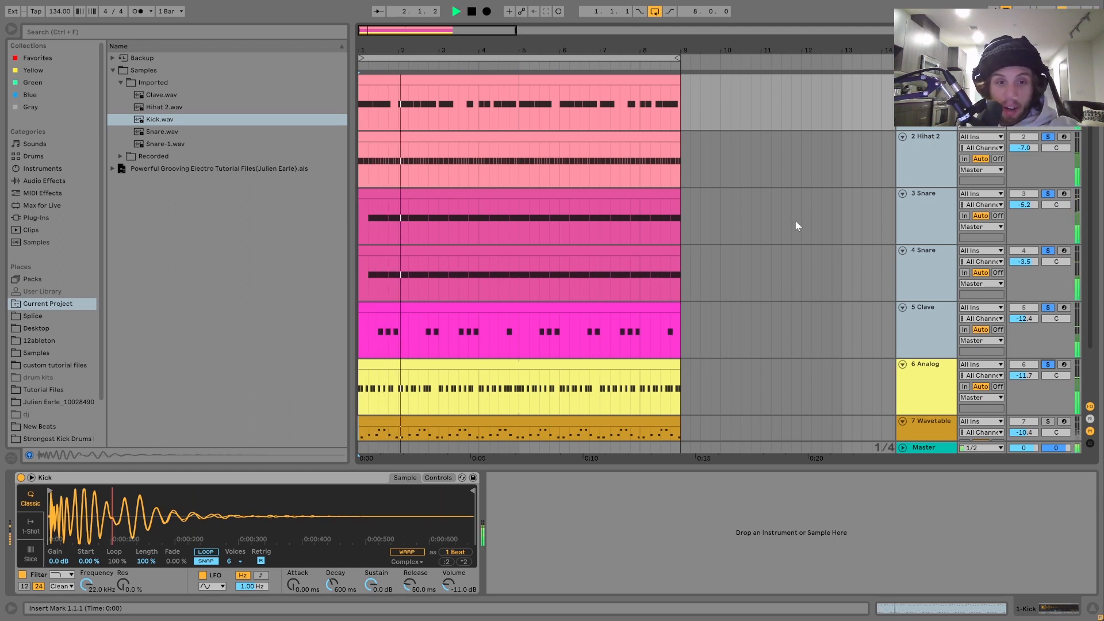
{"action": "key", "text": "space"}
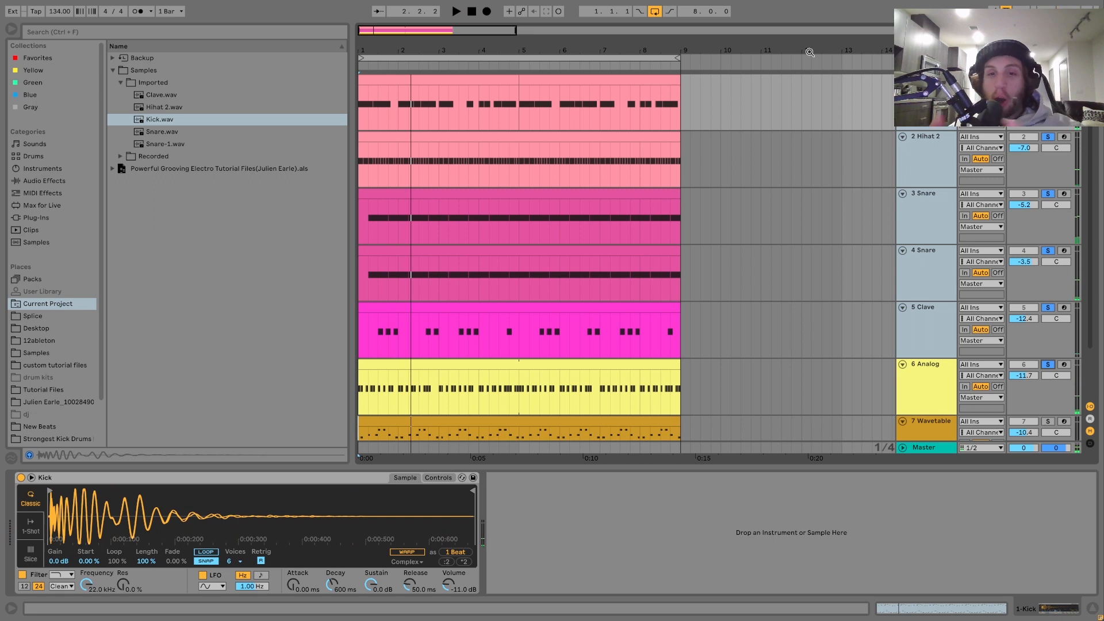
- Clear the group solo, show the Analog track's device chain and play that track alone in solo
{"action": "scroll", "coordinate": [829, 289], "scroll_direction": "down", "scroll_amount": 1}
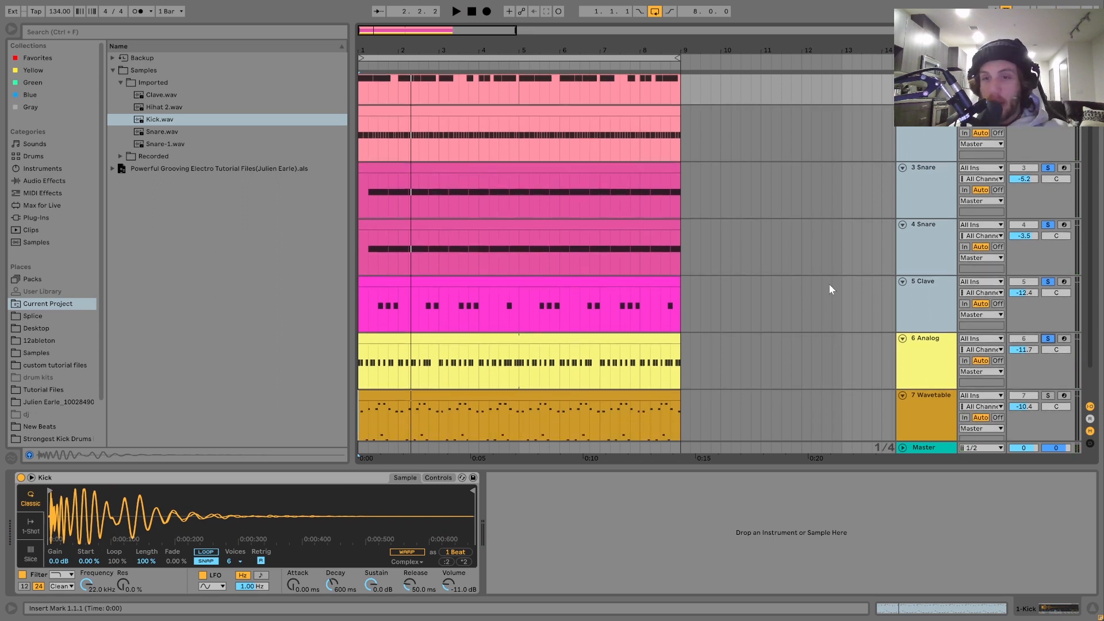
{"action": "scroll", "coordinate": [850, 368], "scroll_direction": "down", "scroll_amount": 1}
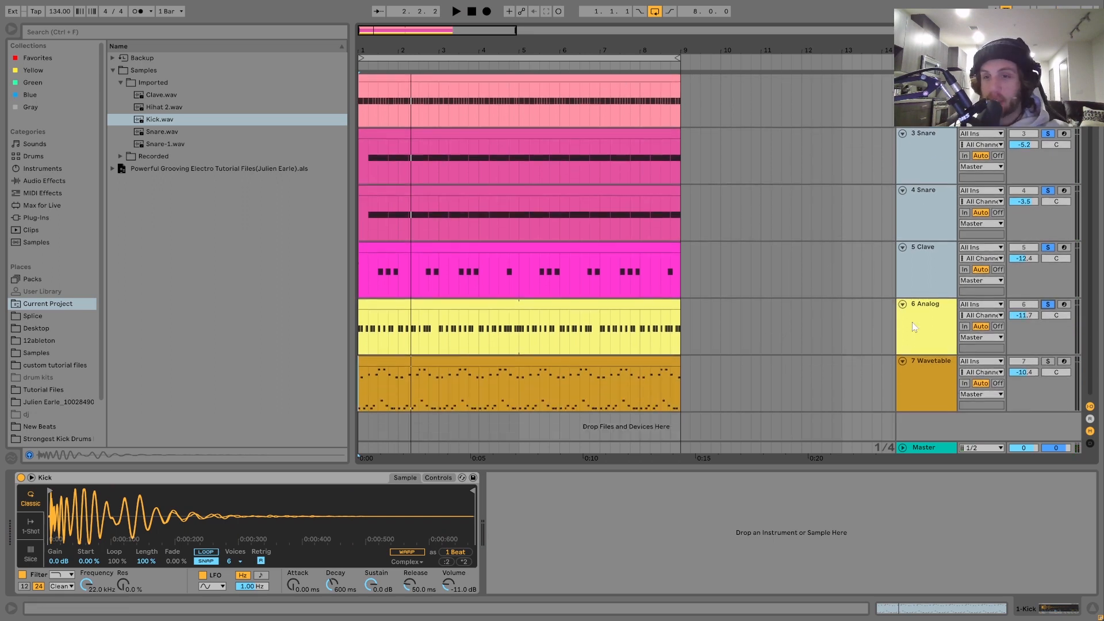
{"action": "left_click", "coordinate": [1047, 304]}
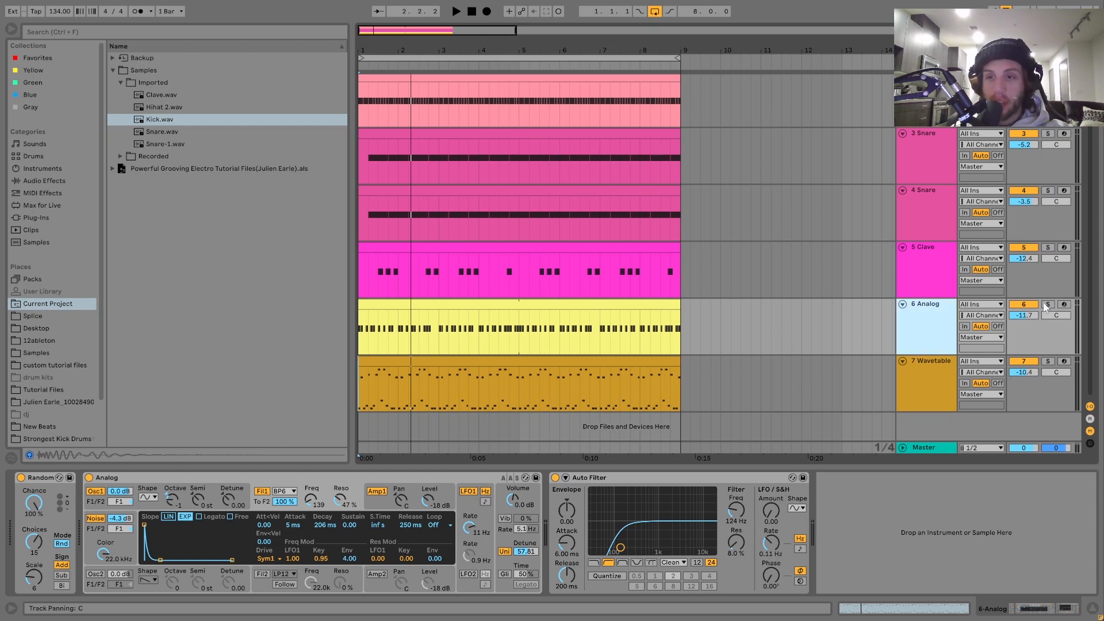
{"action": "left_click", "coordinate": [1048, 306]}
{"action": "key", "text": "space"}
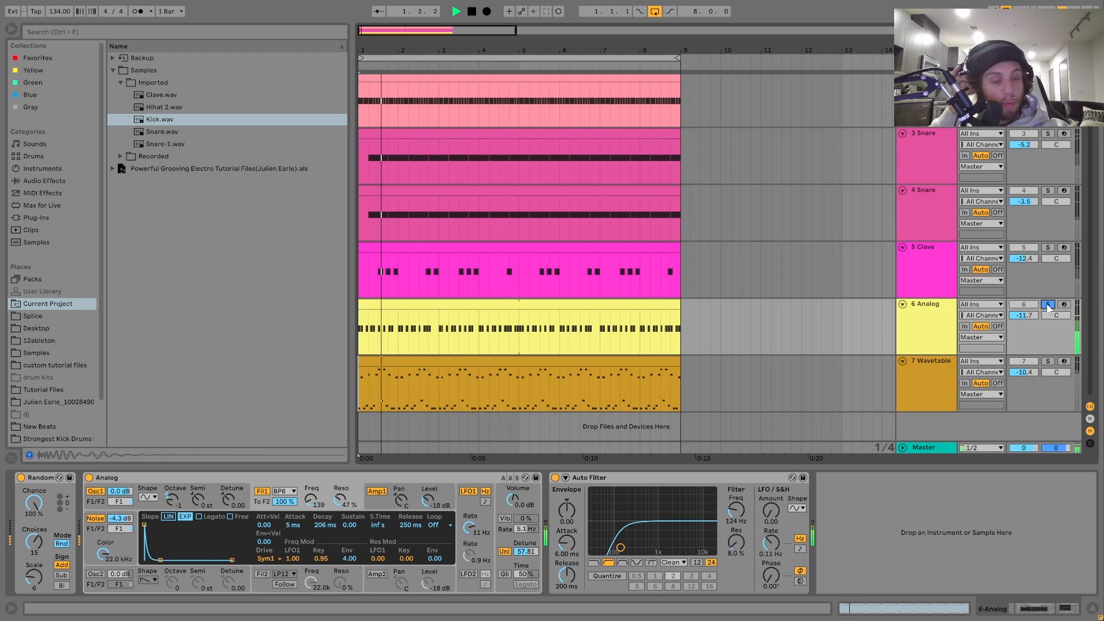
- Show the Analog synth's Osc 1 pitch envelope and filter envelope settings, and replay the soloed track with the filter settings displayed
{"action": "key", "text": "space"}
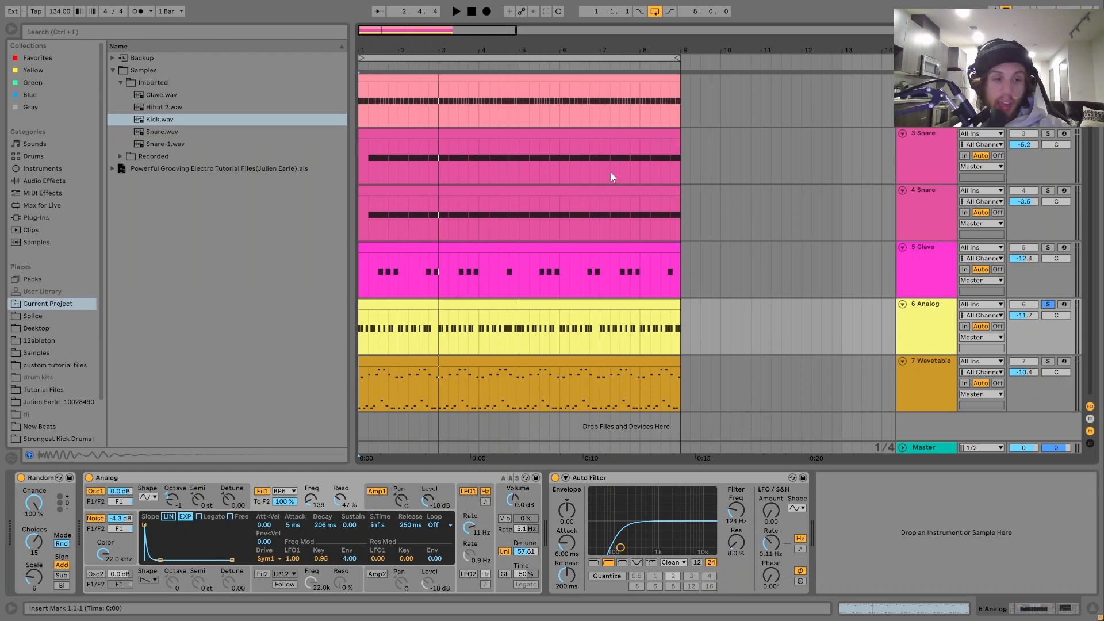
{"action": "left_click", "coordinate": [152, 503]}
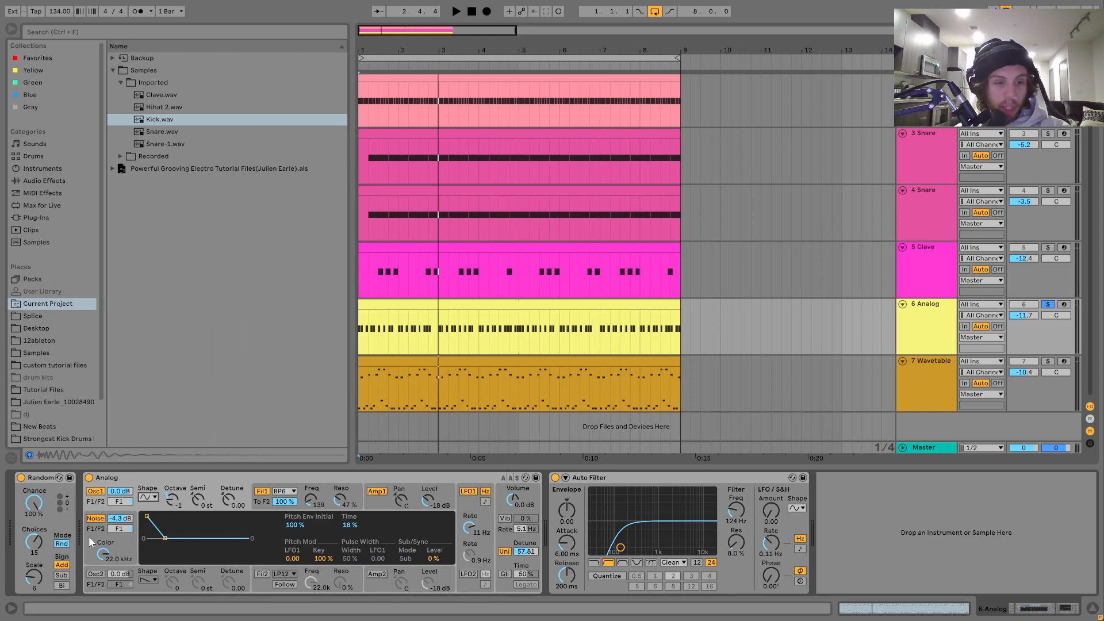
{"action": "left_click", "coordinate": [260, 510]}
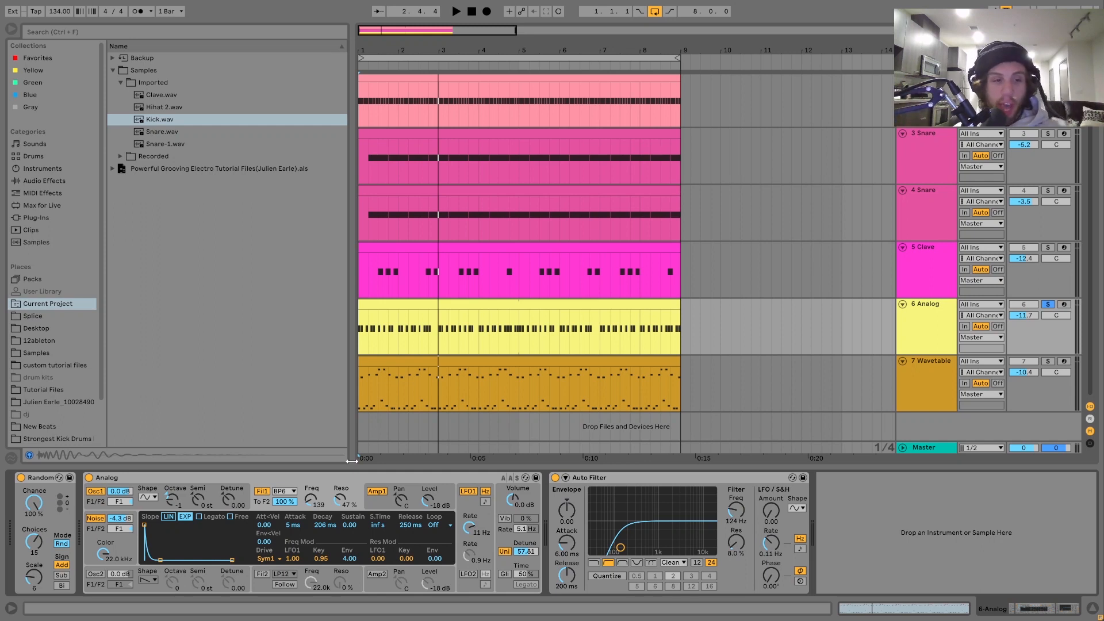
{"action": "key", "text": "space"}
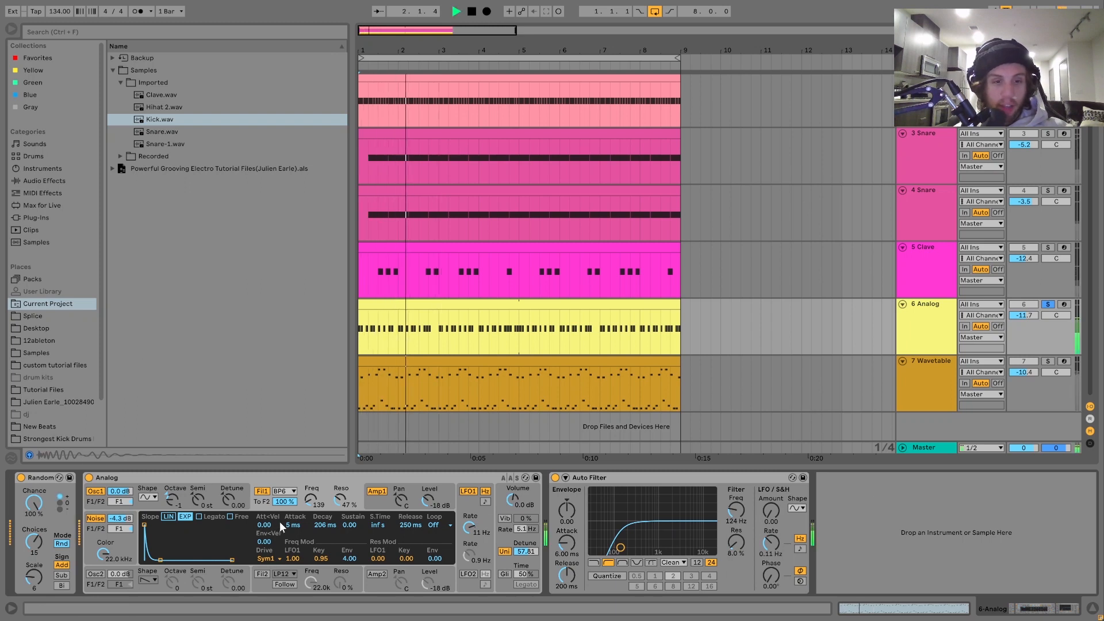
{"action": "key", "text": "space"}
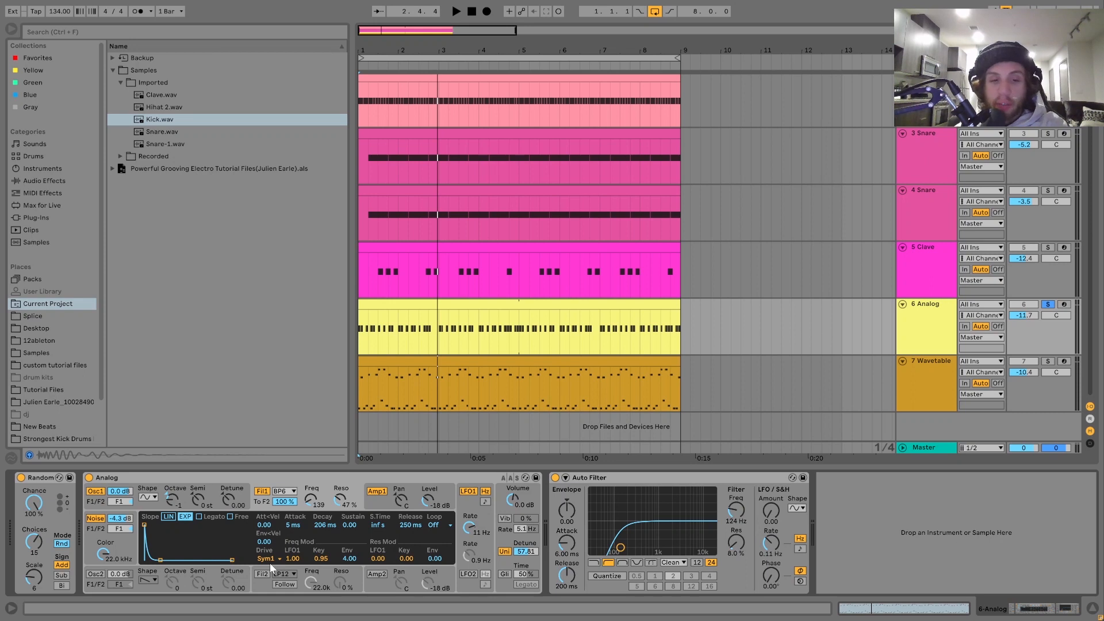
{"action": "key", "text": "space"}
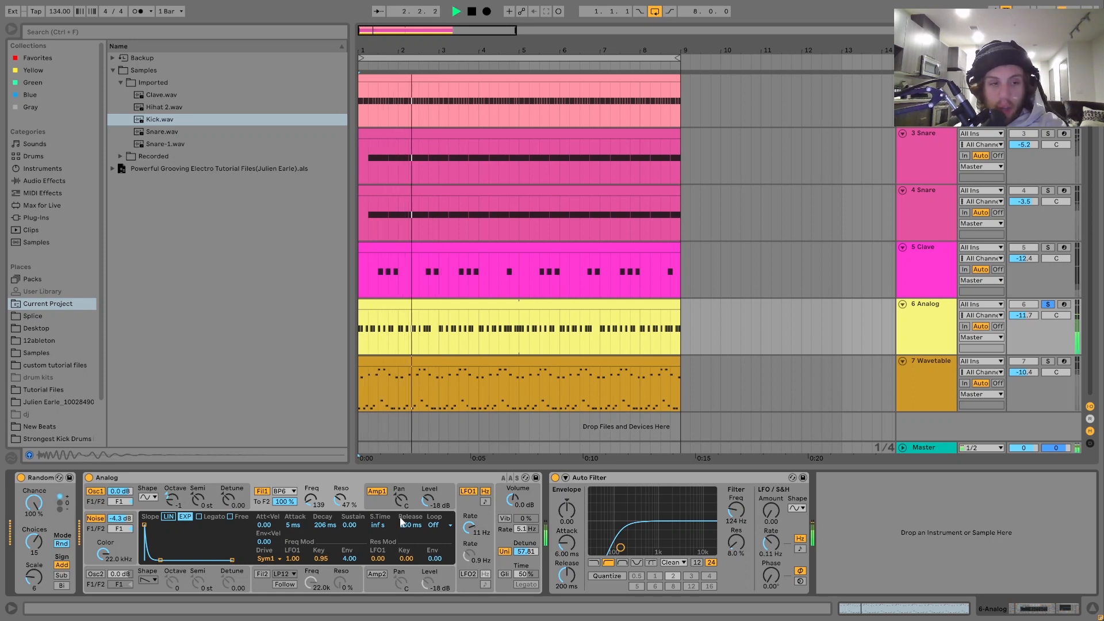
{"action": "key", "text": "space"}
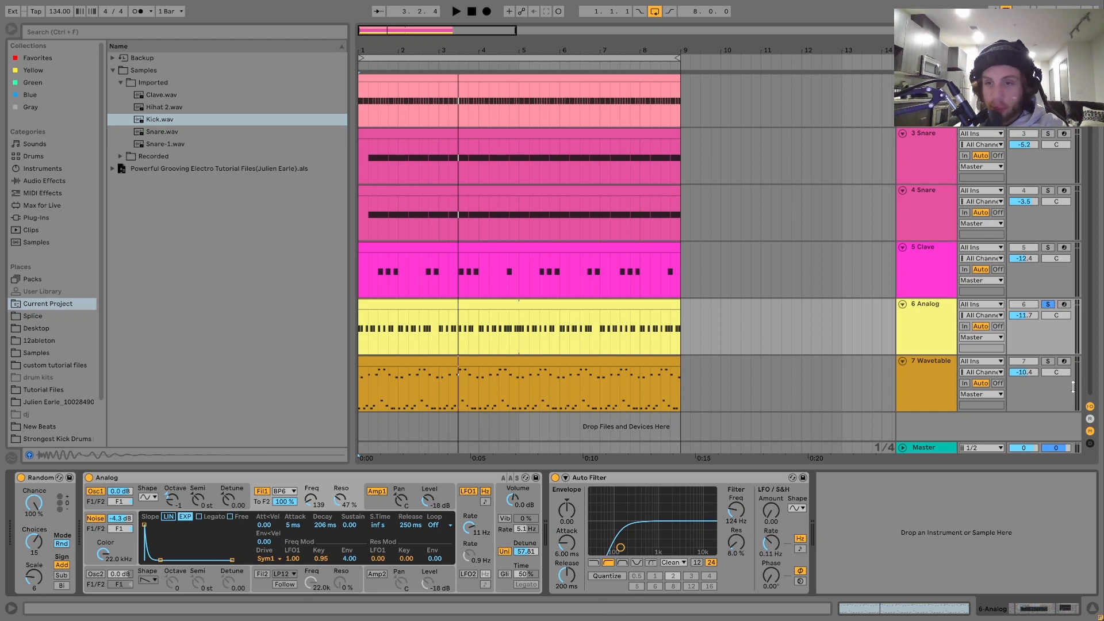
- Solo the Wavetable track instead, play it with its device chain shown, and open its clip in the note editor
{"action": "left_click", "coordinate": [1048, 361]}
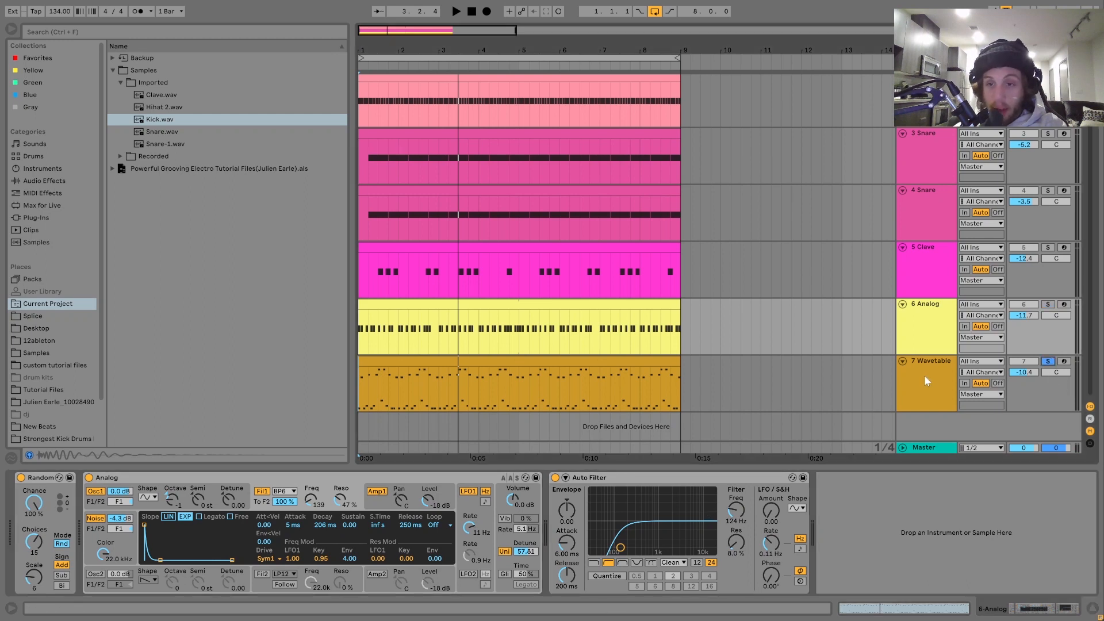
{"action": "left_click", "coordinate": [925, 376]}
{"action": "key", "text": "space"}
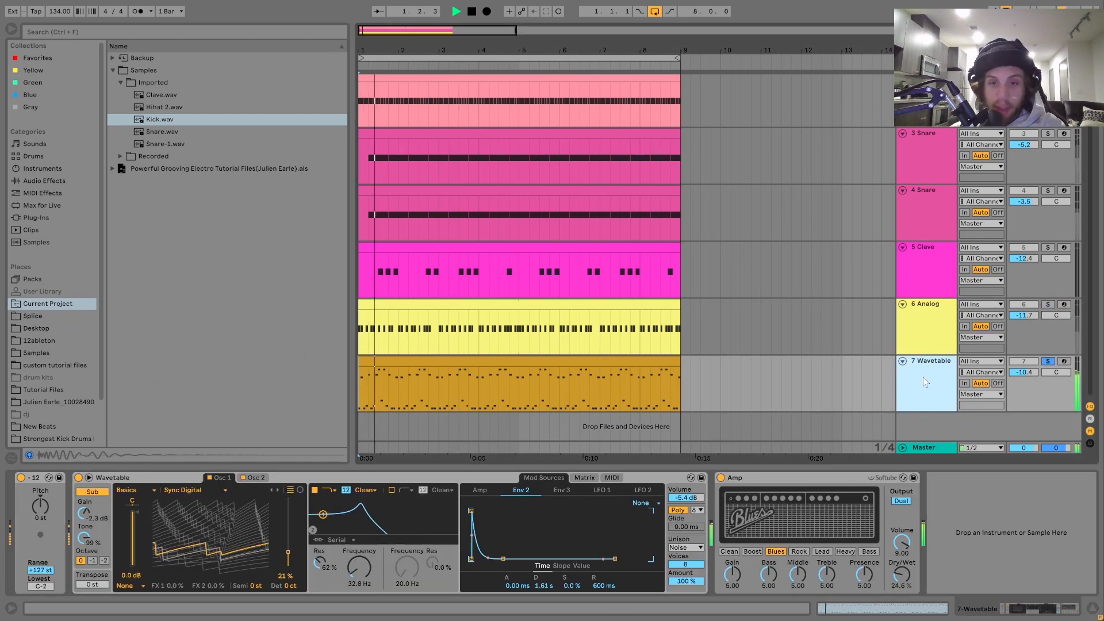
{"action": "double_click", "coordinate": [491, 366]}
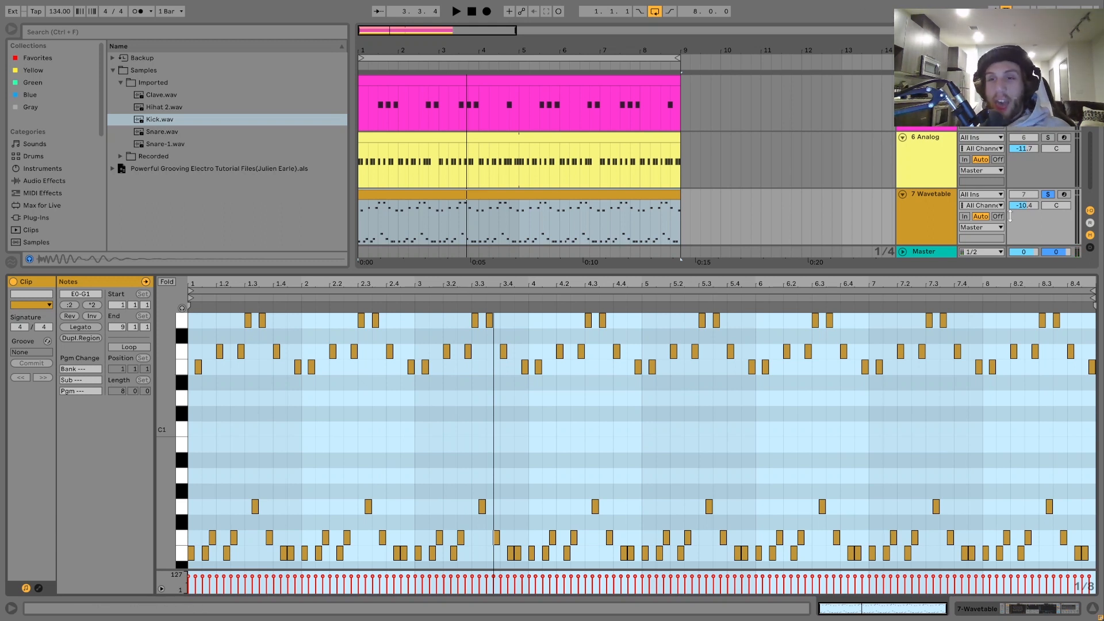
- Clear the Wavetable solo to play the full groove, and solo the track again to hear it alone
{"action": "left_click", "coordinate": [1054, 194]}
{"action": "left_click", "coordinate": [1056, 195]}
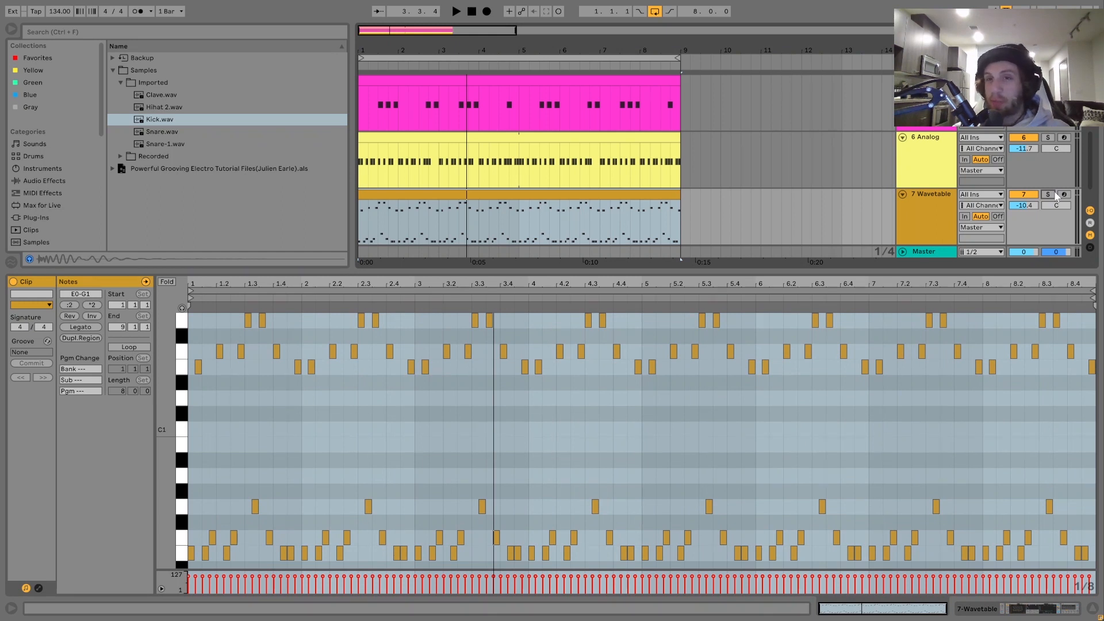
{"action": "key", "text": "space"}
{"action": "key", "text": "space"}
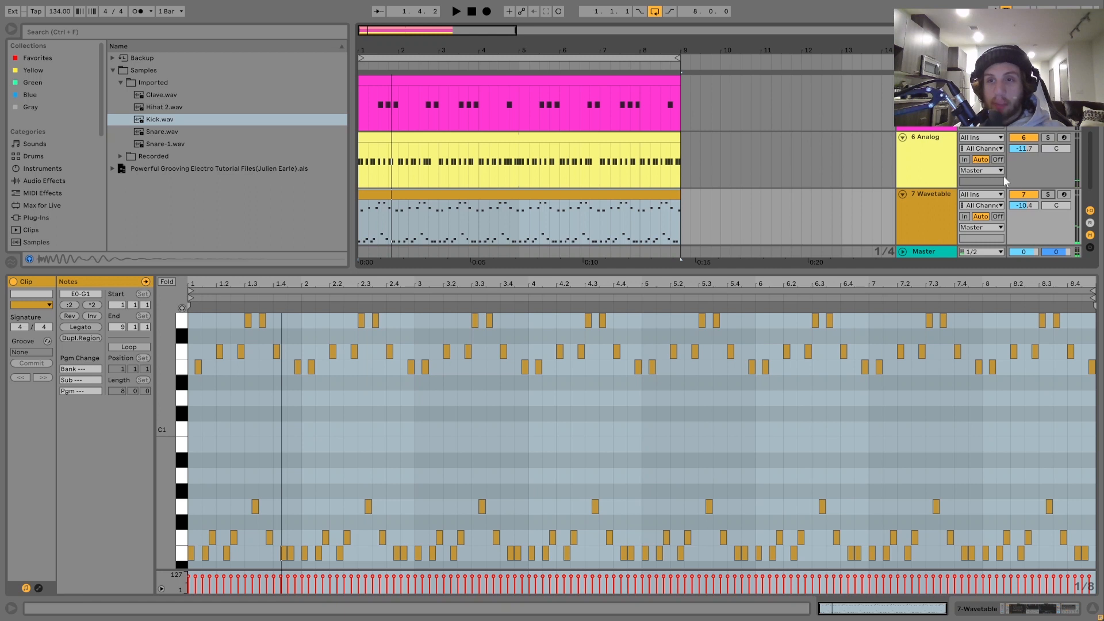
{"action": "left_click", "coordinate": [1048, 194]}
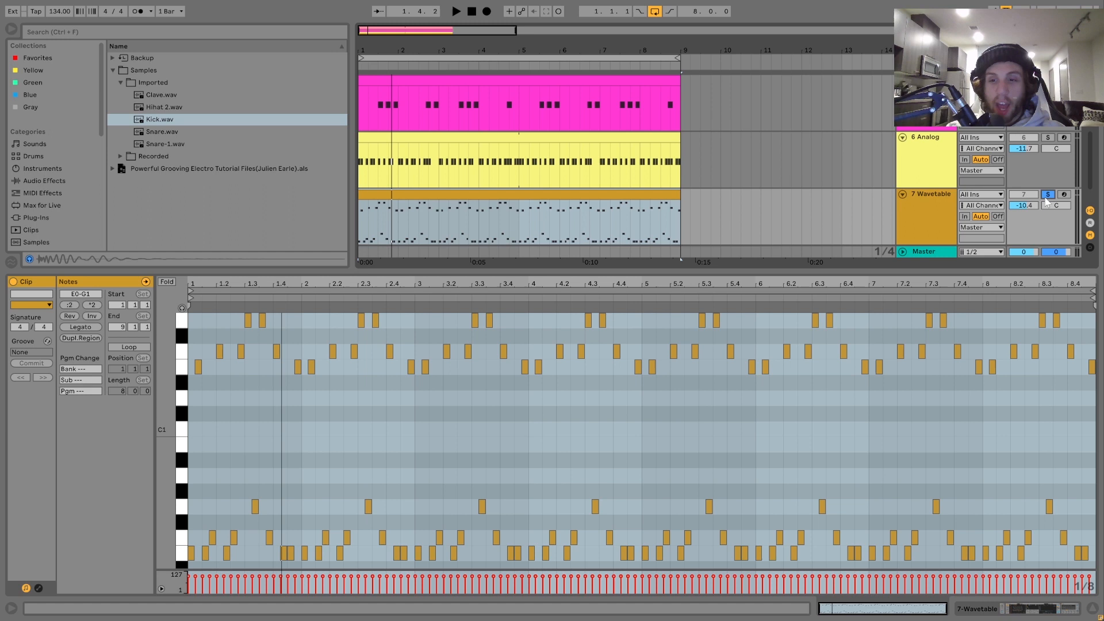
{"action": "key", "text": "space"}
{"action": "key", "text": "space"}
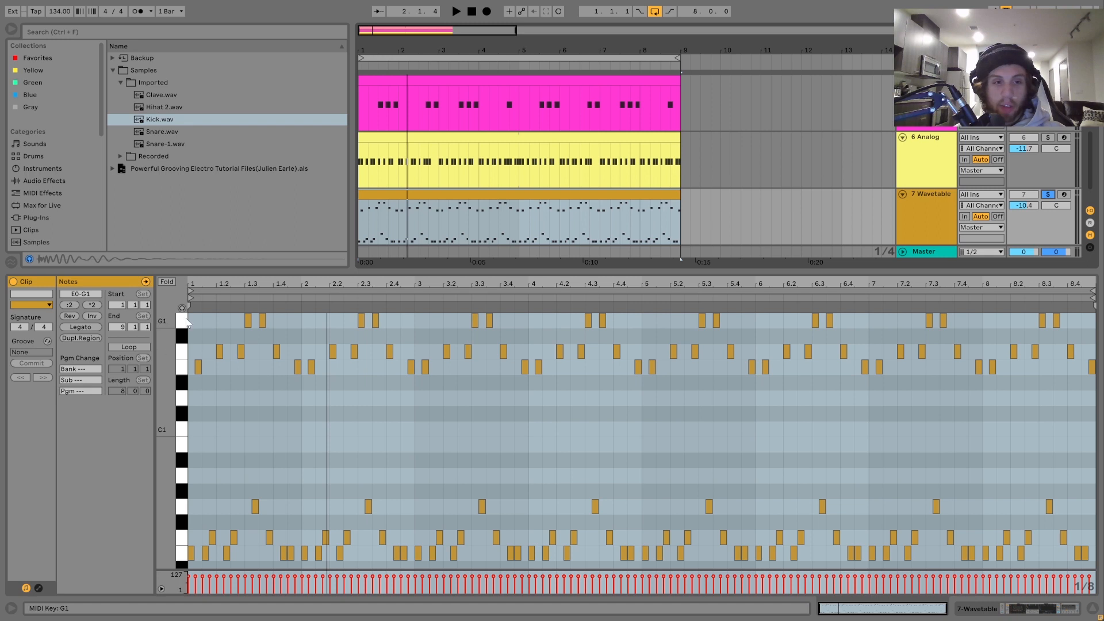
- Enlarge the opening bars of the Wavetable clip's notes and play the riff several times from the start
{"action": "left_click_drag", "start_coordinate": [201, 282], "coordinate": [219, 282]}
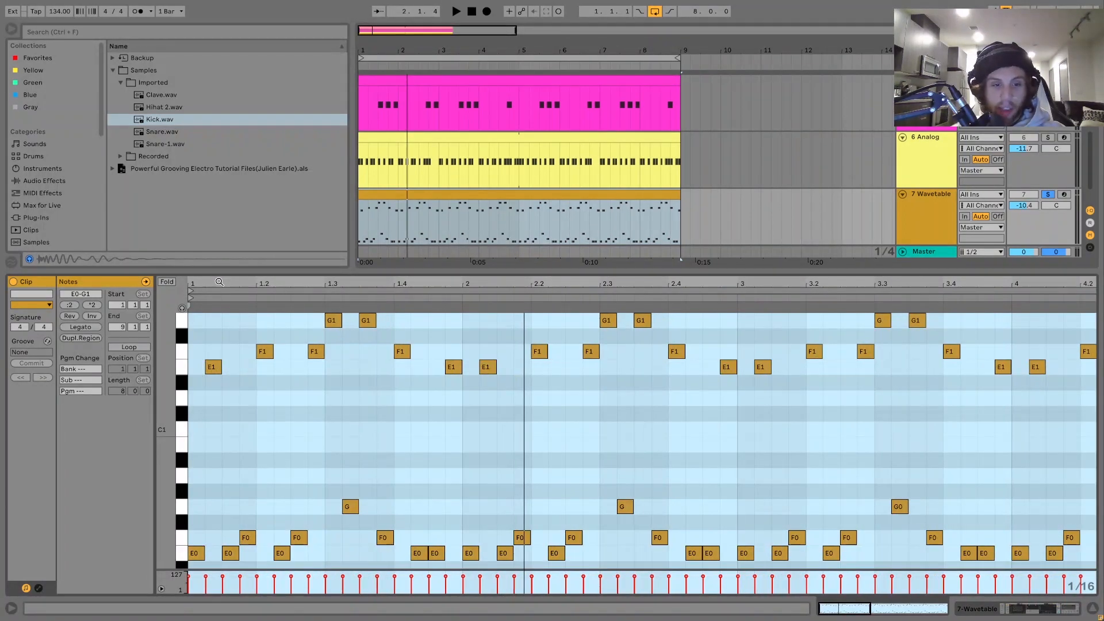
{"action": "key", "text": "space"}
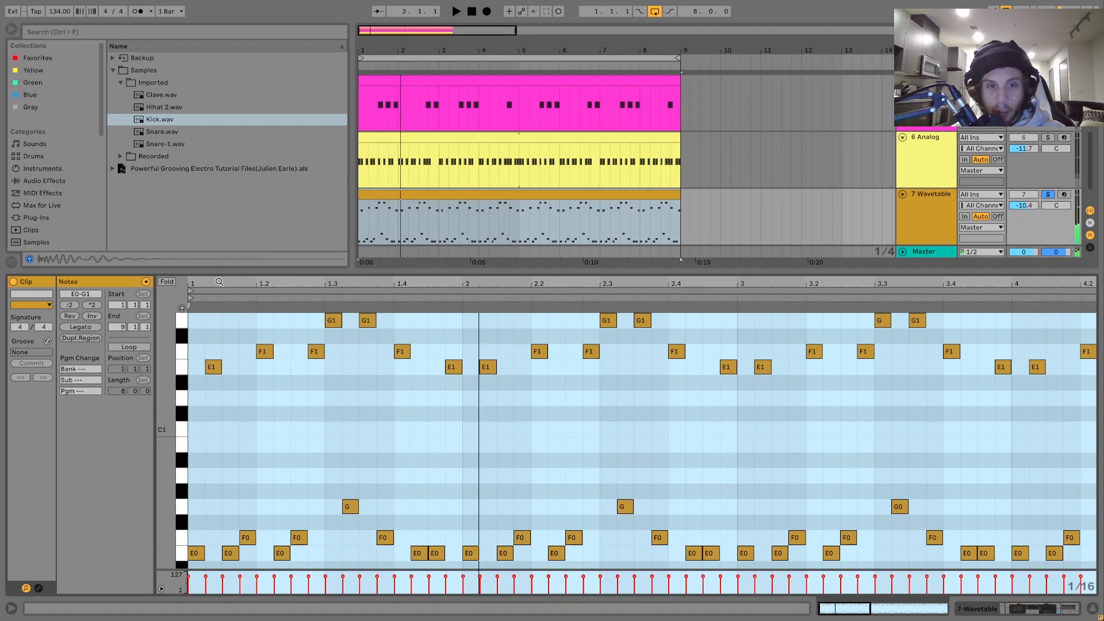
{"action": "key", "text": "space"}
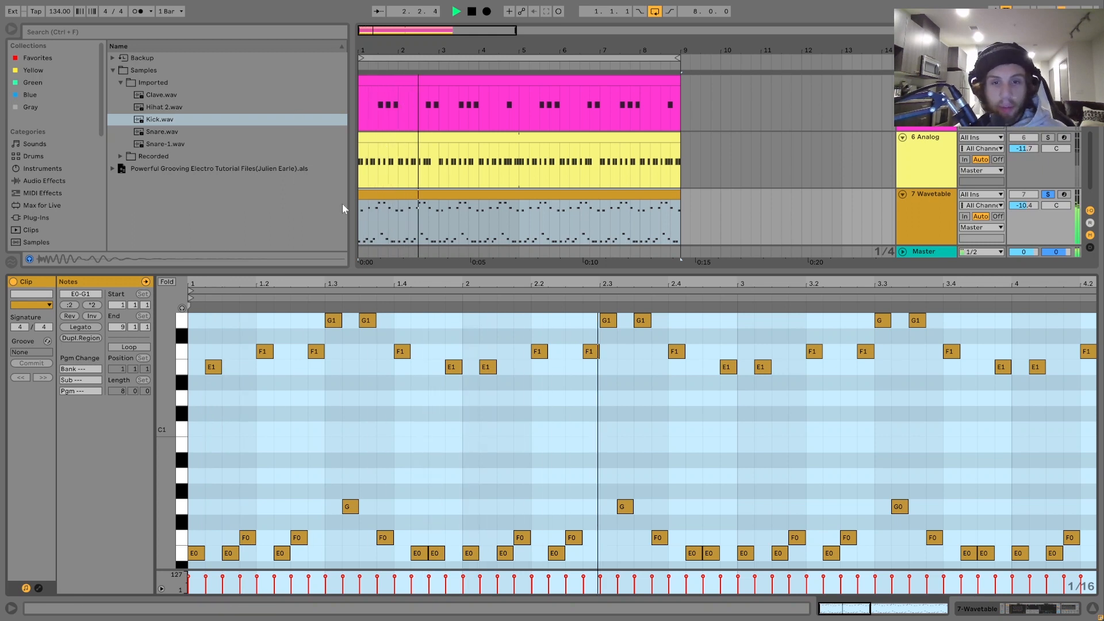
{"action": "key", "text": "space"}
{"action": "key", "text": "space"}
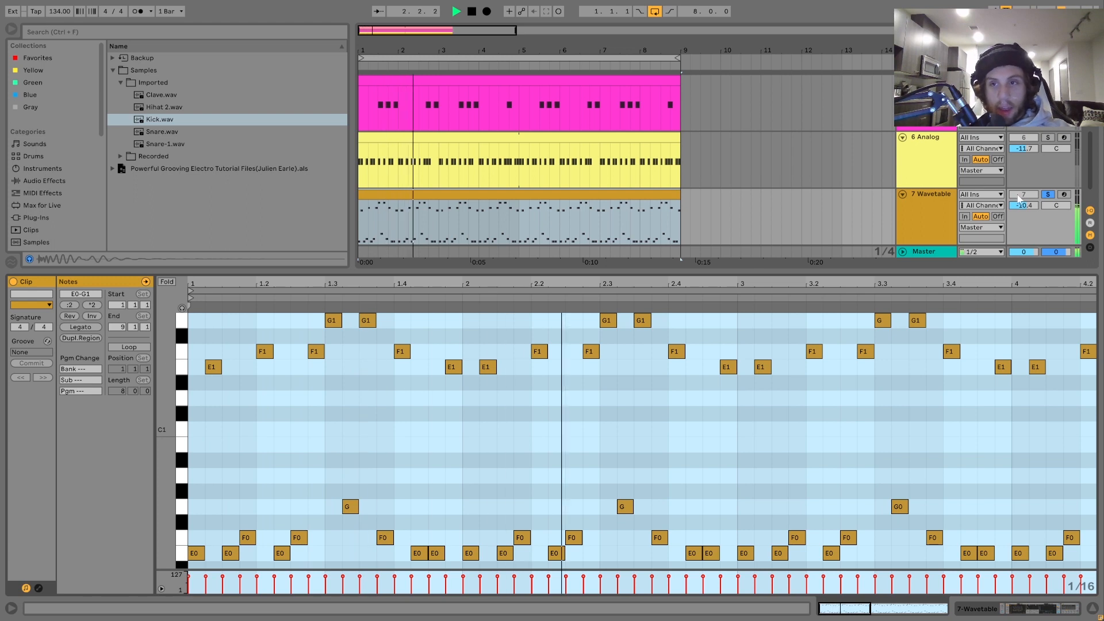
{"action": "key", "text": "space"}
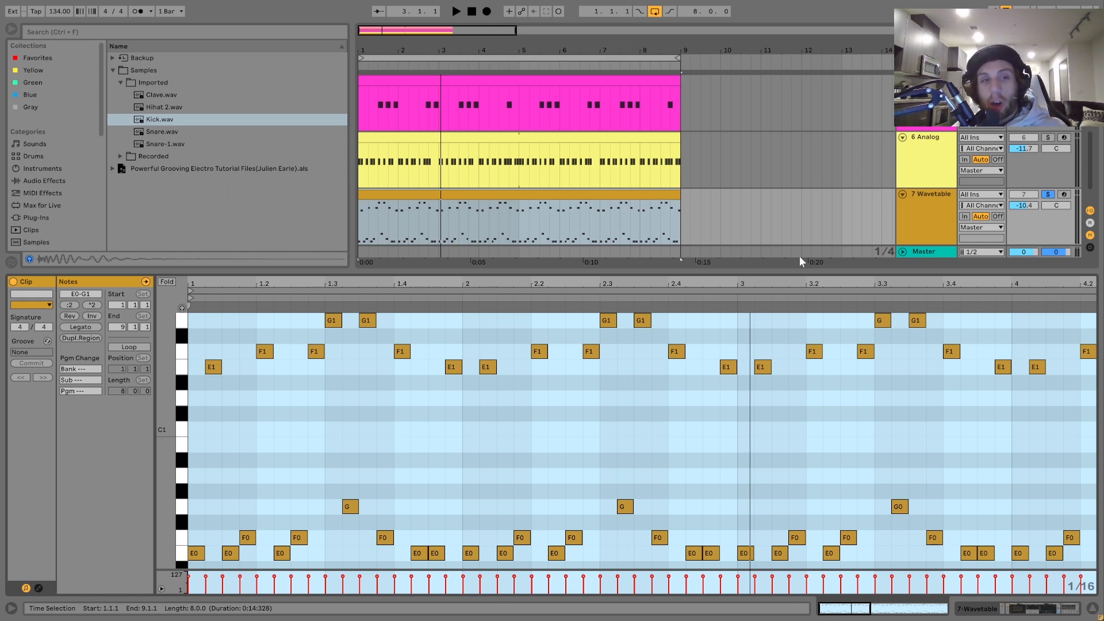
{"action": "key", "text": "space"}
{"action": "key", "text": "space"}
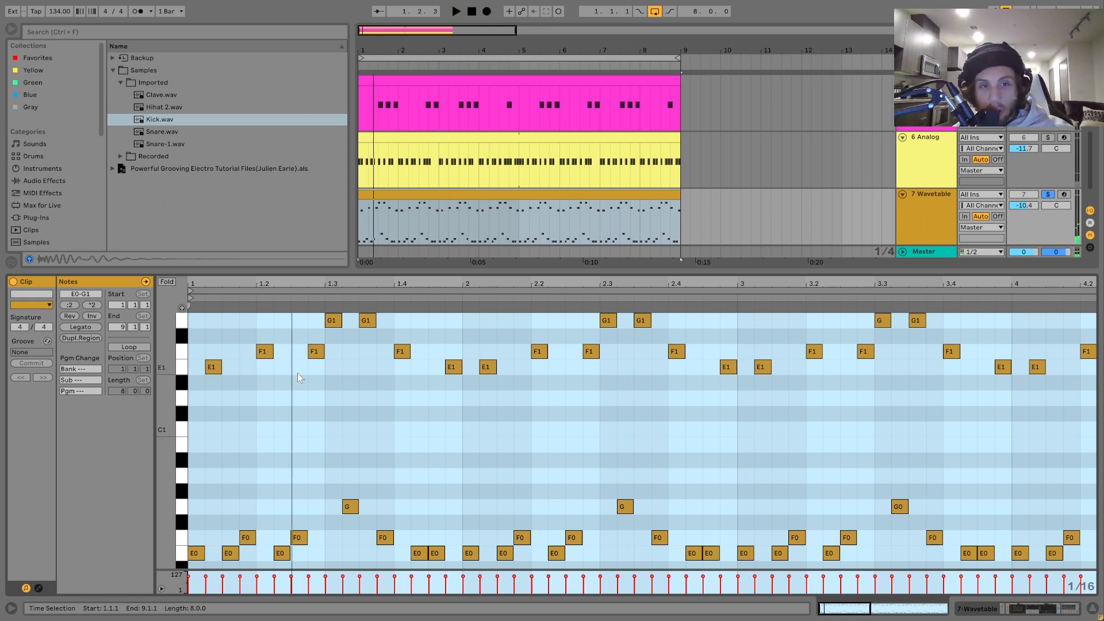
{"action": "left_click", "coordinate": [330, 299]}
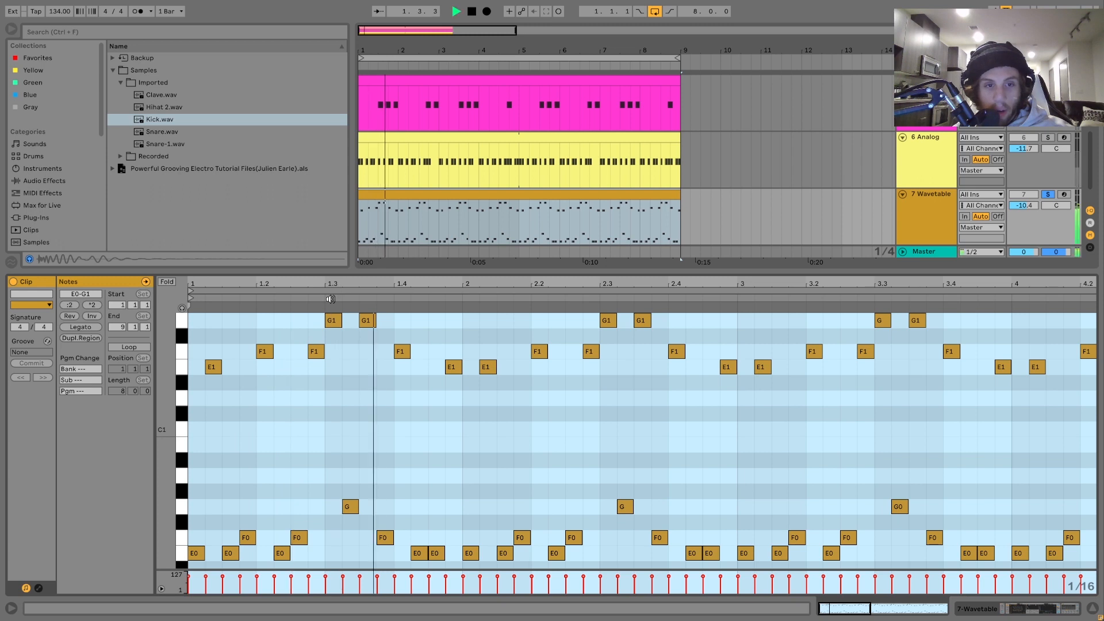
{"action": "key", "text": "space"}
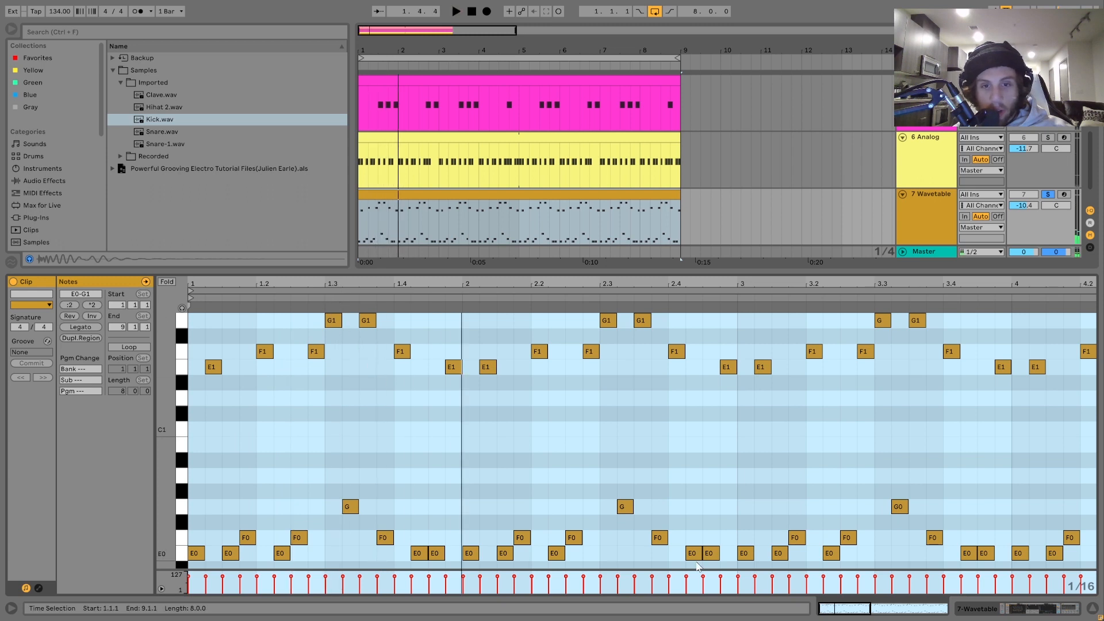
- Select the riff's first-half notes in bar 1, followed by those from 1.3 to 2, and play the riff
{"action": "left_click_drag", "start_coordinate": [320, 340], "coordinate": [140, 589]}
{"action": "left_click_drag", "start_coordinate": [330, 561], "coordinate": [451, 282]}
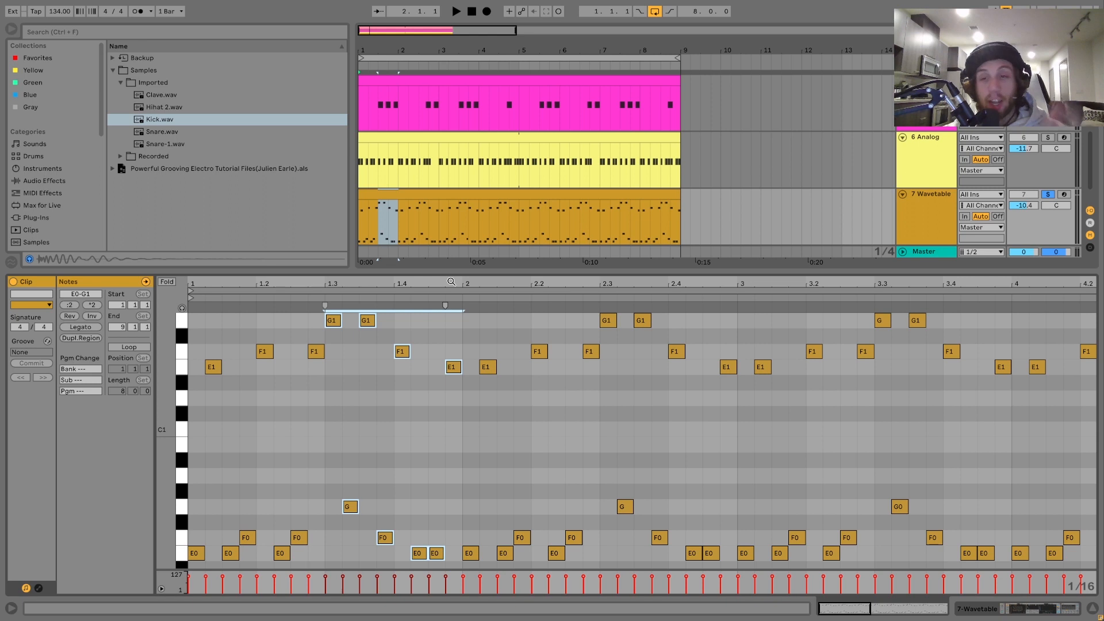
{"action": "key", "text": "space"}
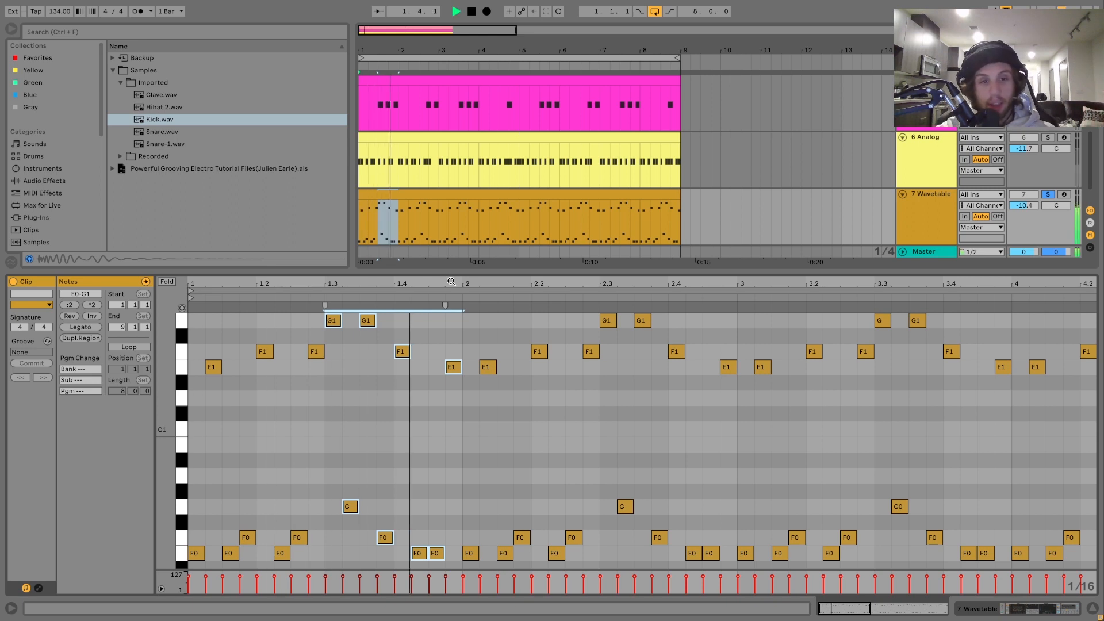
{"action": "key", "text": "space"}
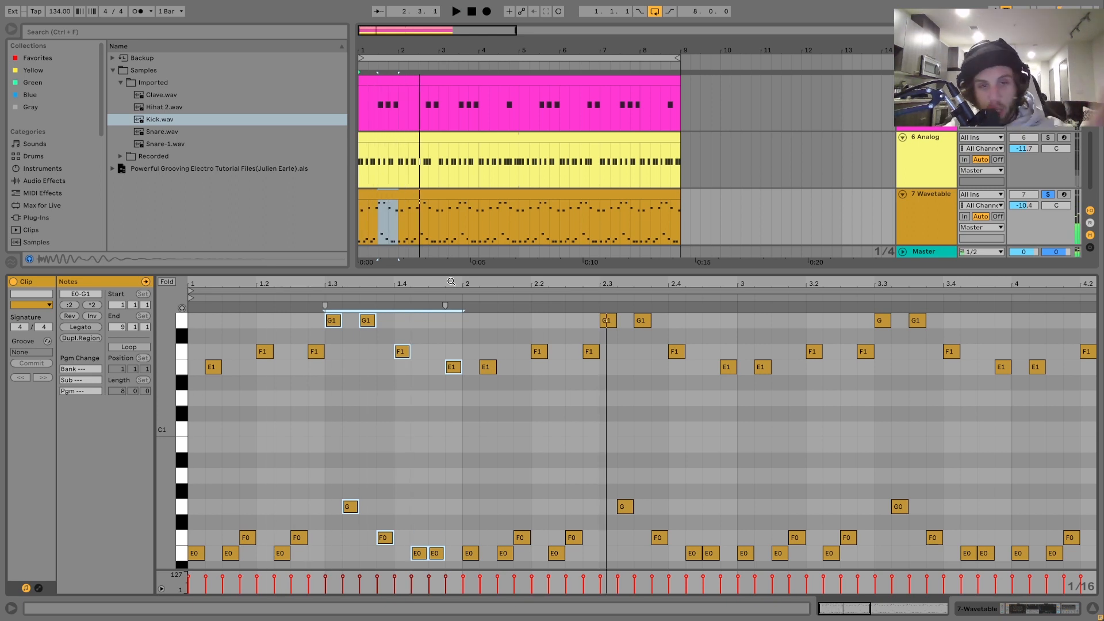
- Return to the Wavetable track's device chain, select its whole clip, and play it from the start
{"action": "left_click", "coordinate": [1020, 609]}
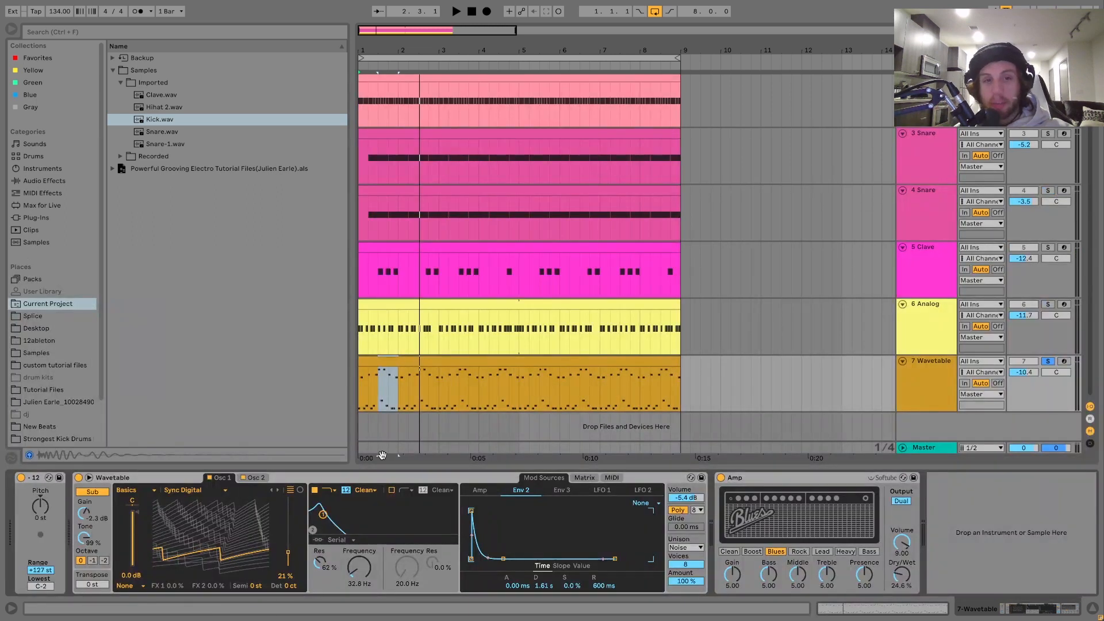
{"action": "left_click", "coordinate": [430, 362]}
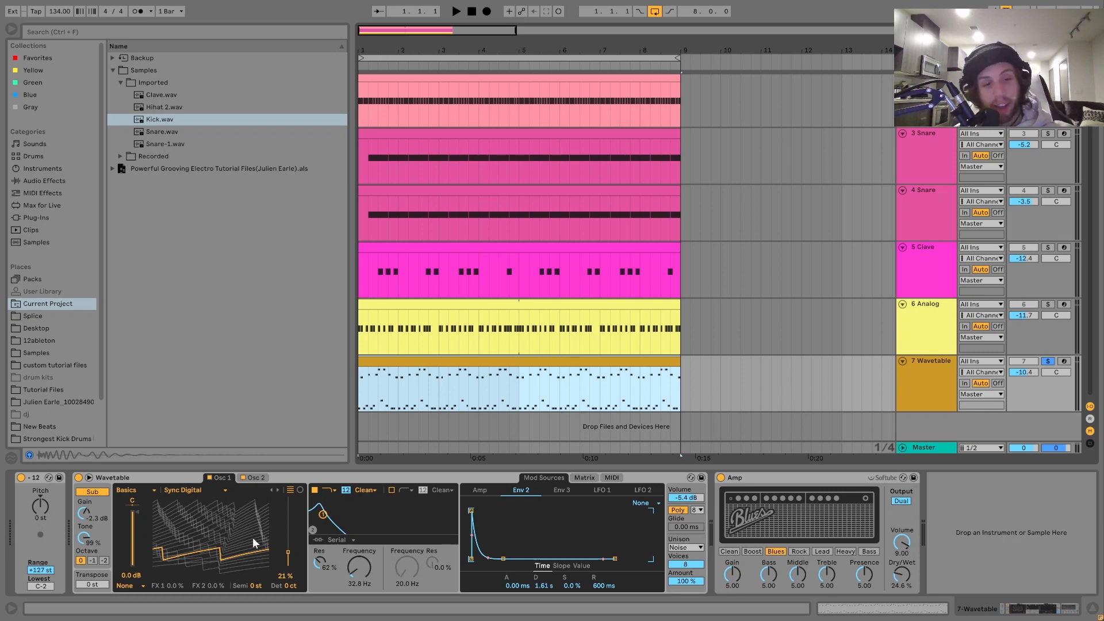
{"action": "key", "text": "space"}
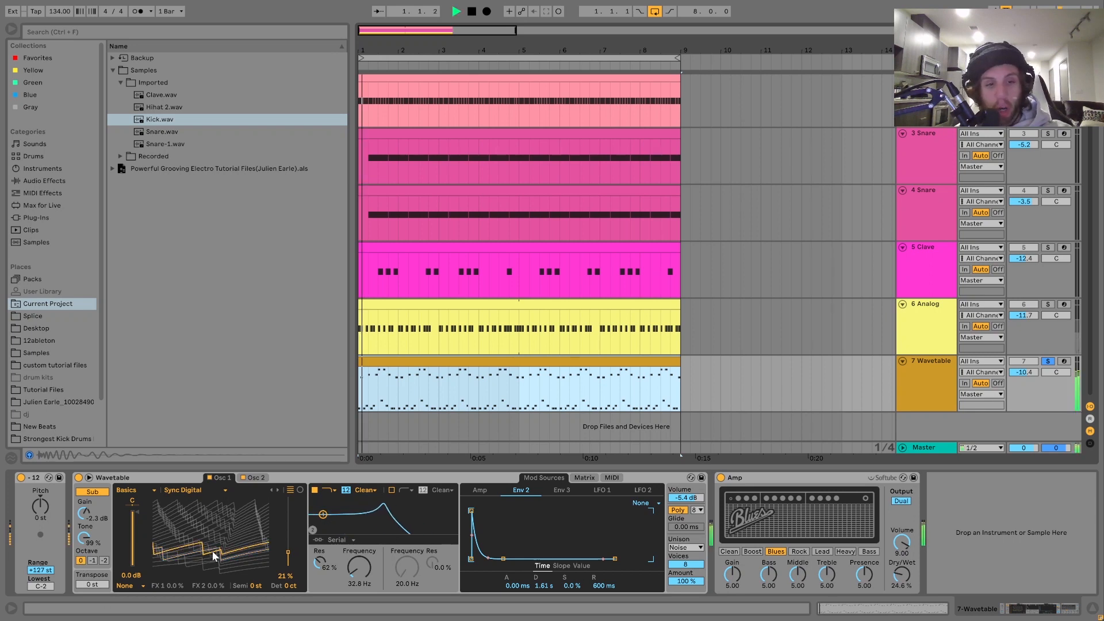
- Examine Wavetable's Osc 2 settings, Env 2 and modulation matrix routings, replaying the soloed track
{"action": "left_click", "coordinate": [584, 478]}
{"action": "left_click", "coordinate": [255, 478]}
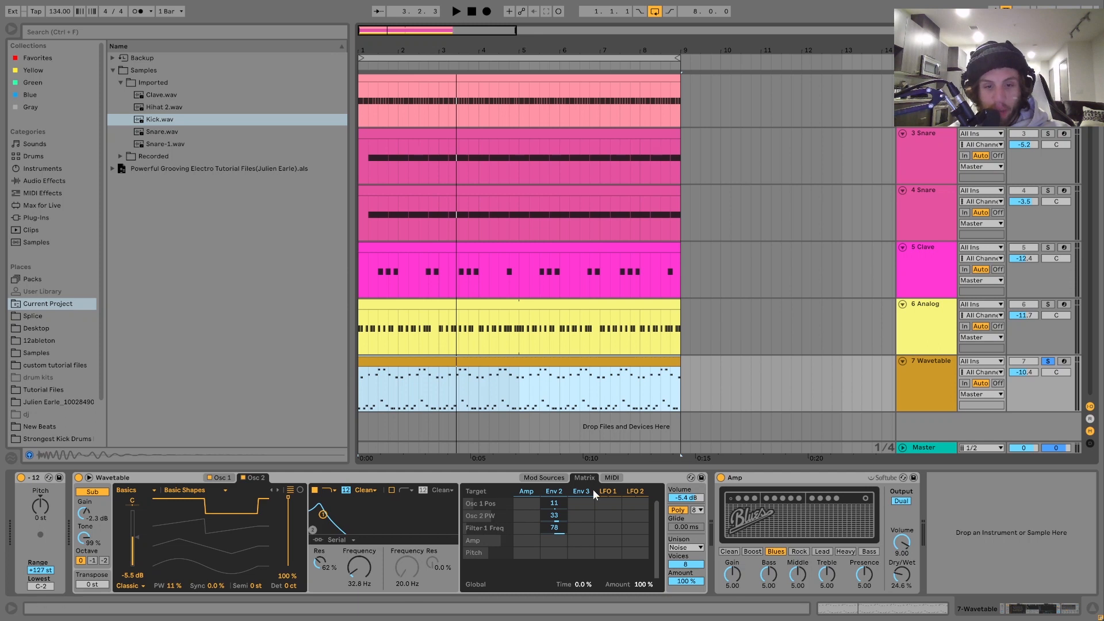
{"action": "left_click", "coordinate": [565, 490]}
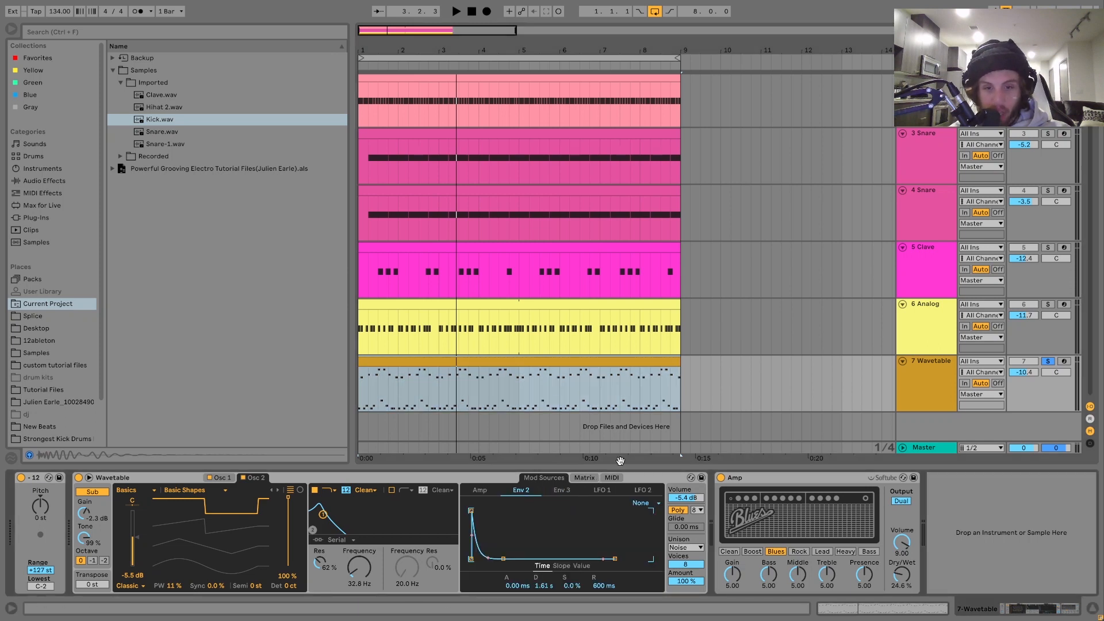
{"action": "left_click", "coordinate": [585, 478]}
{"action": "key", "text": "space"}
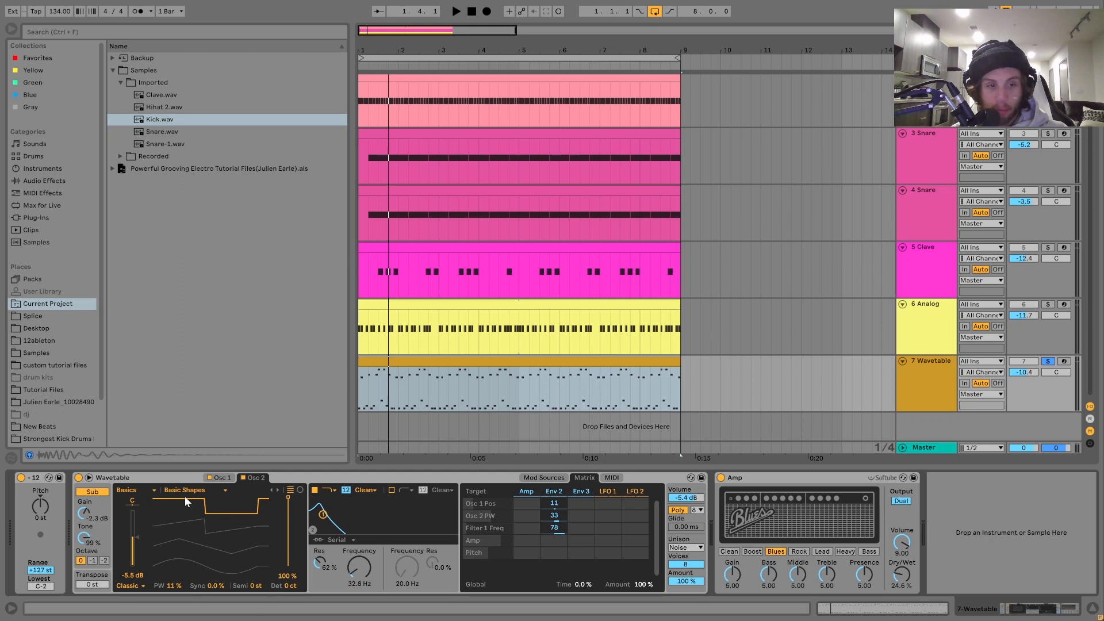
{"action": "key", "text": "space"}
{"action": "key", "text": "space"}
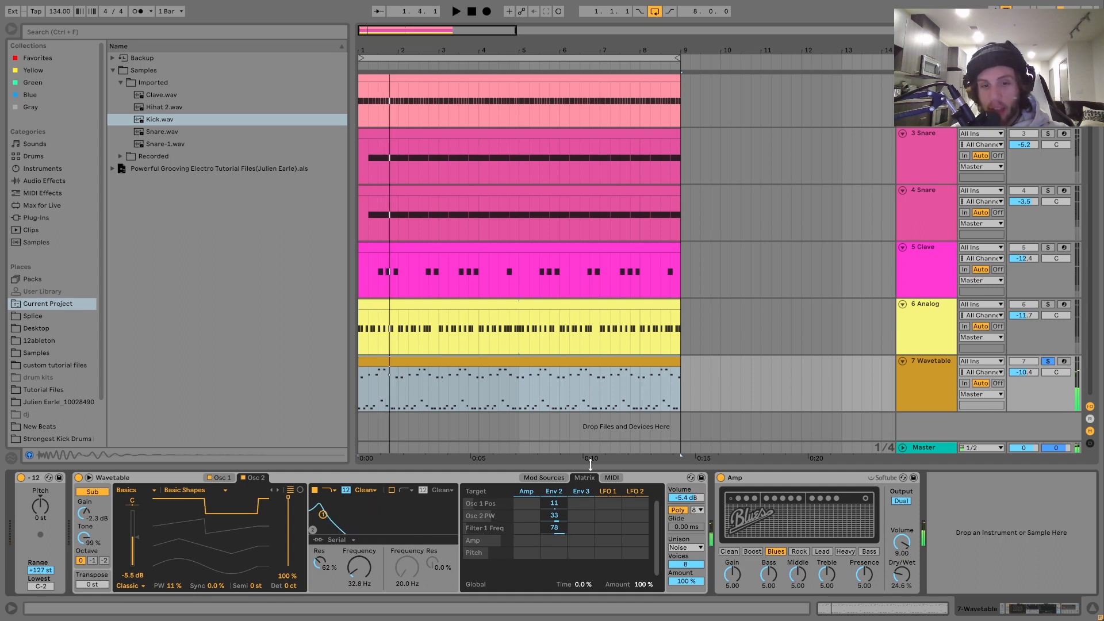
- Show Wavetable's MIDI modulation assignments, including Note to Filter 1 Freq, while replaying the soloed track
{"action": "left_click", "coordinate": [611, 478]}
{"action": "key", "text": "space"}
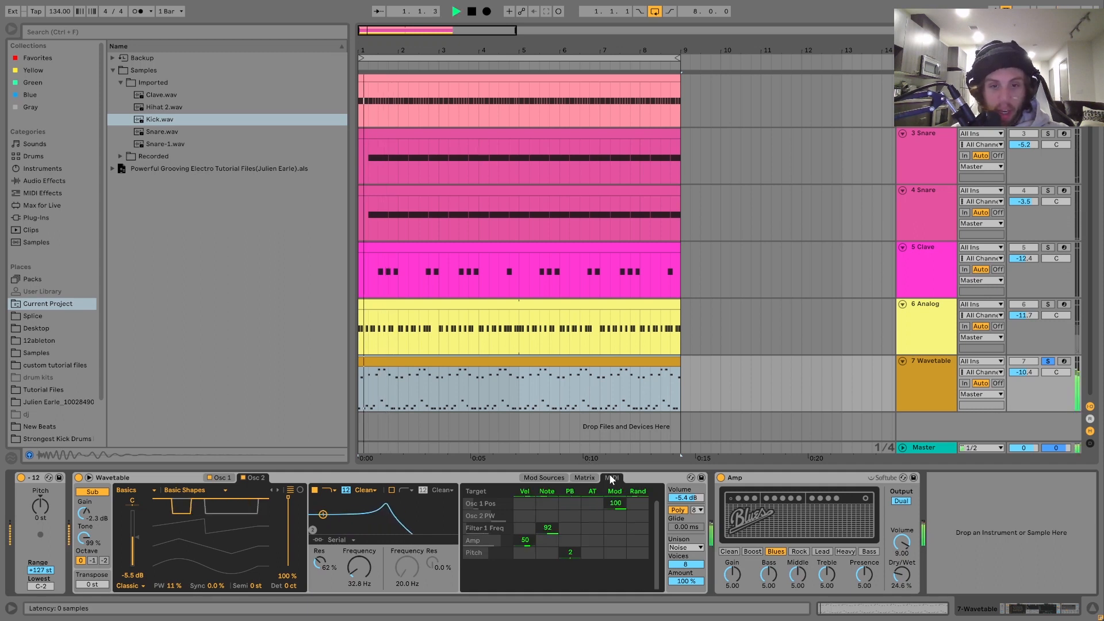
{"action": "key", "text": "space"}
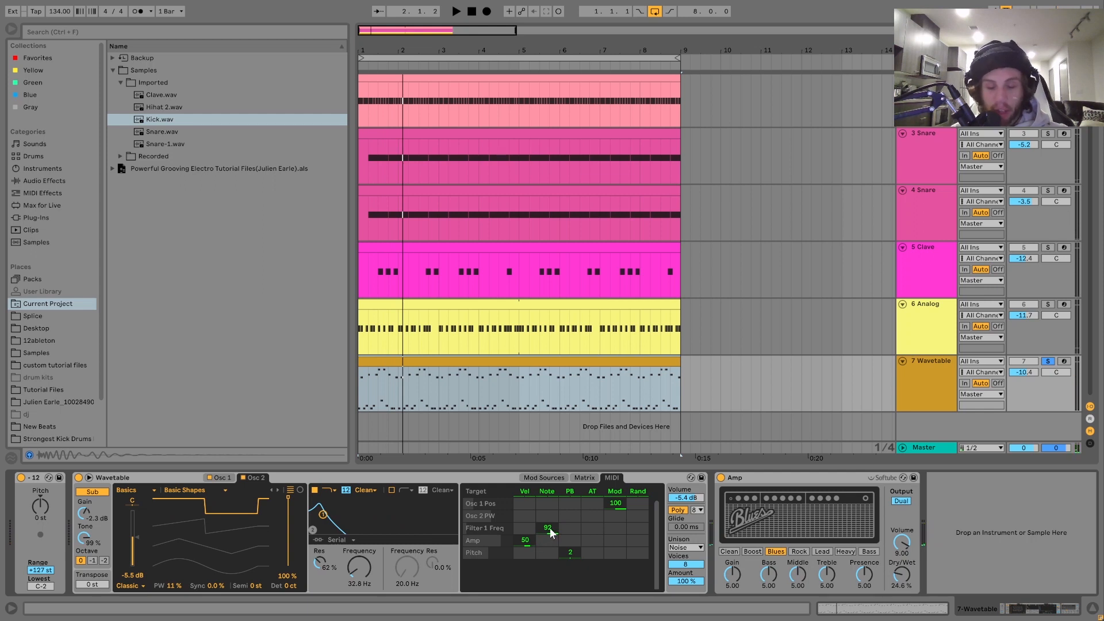
{"action": "key", "text": "space"}
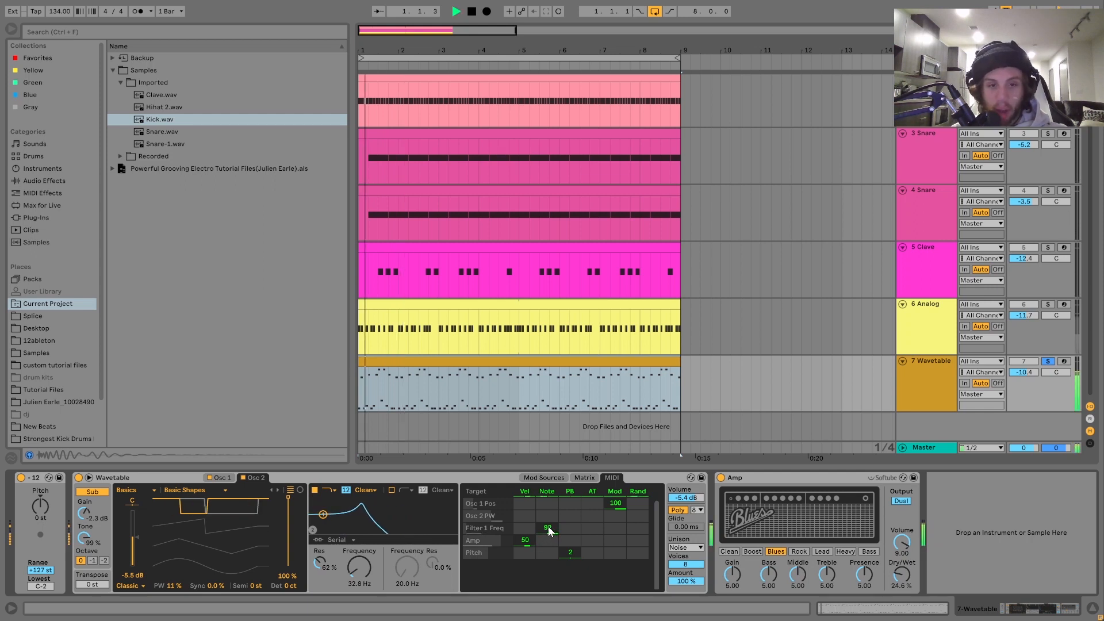
- Try the Wavetable clip's upper notes from bar 1 to 4.2 one octave higher, play them, and shift them back down
{"action": "double_click", "coordinate": [482, 358]}
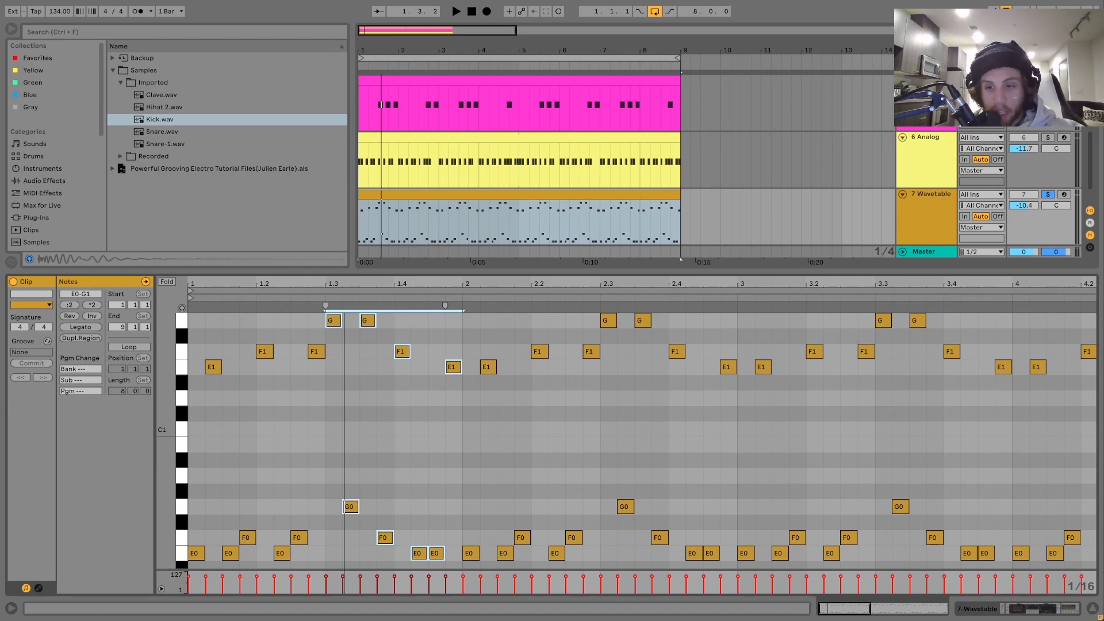
{"action": "left_click", "coordinate": [1006, 617]}
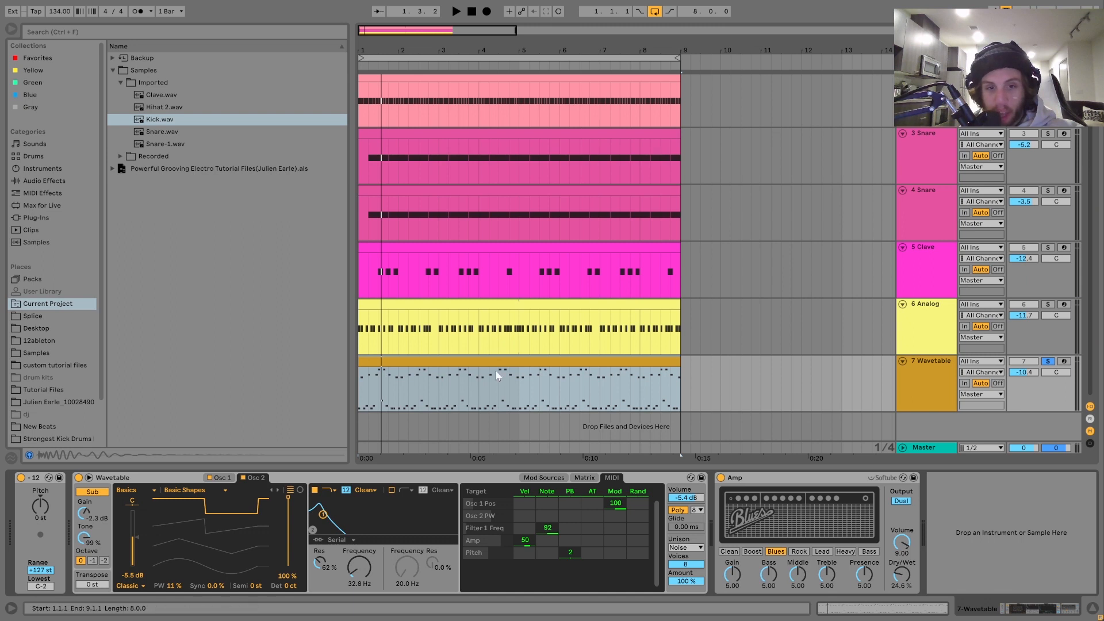
{"action": "double_click", "coordinate": [460, 375]}
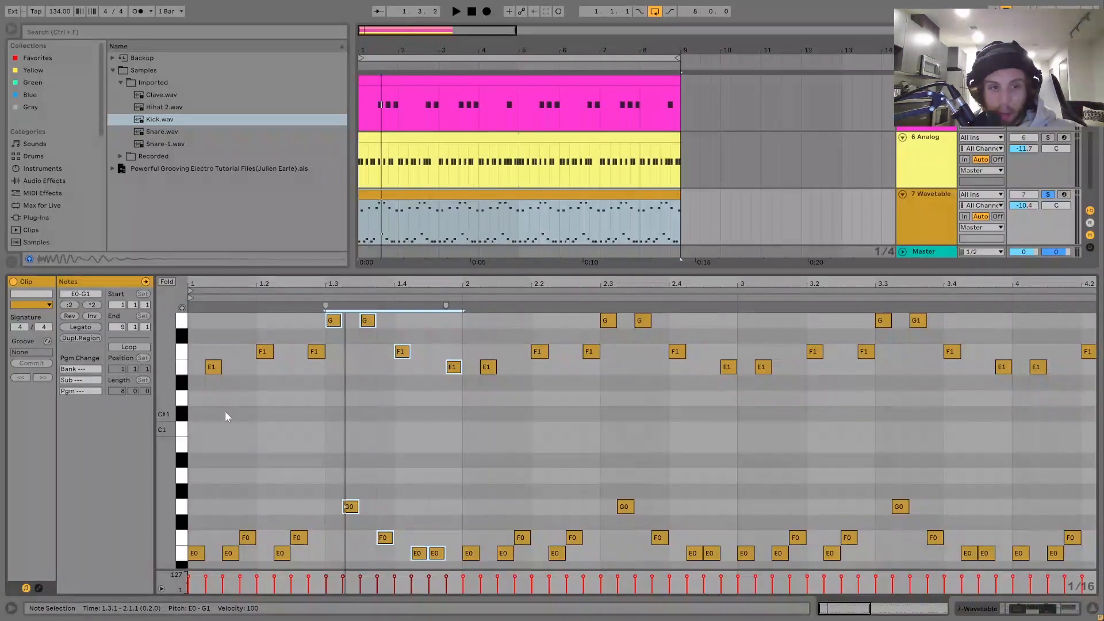
{"action": "left_click_drag", "start_coordinate": [215, 409], "coordinate": [1100, 34]}
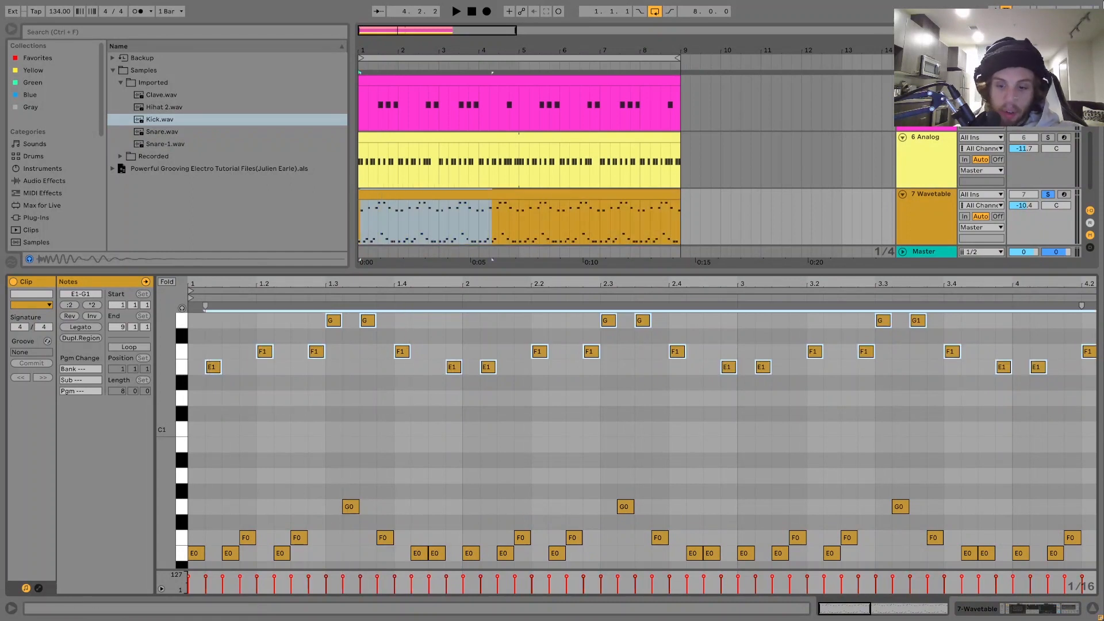
{"action": "key", "text": "shift+Up"}
{"action": "key", "text": "space"}
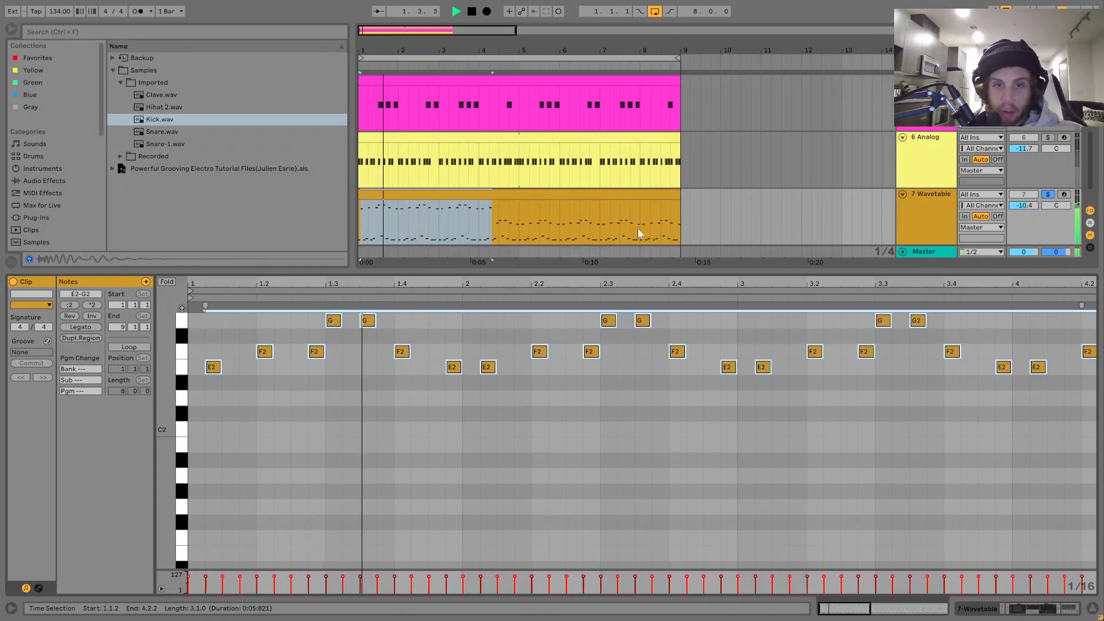
{"action": "key", "text": "shift+Down"}
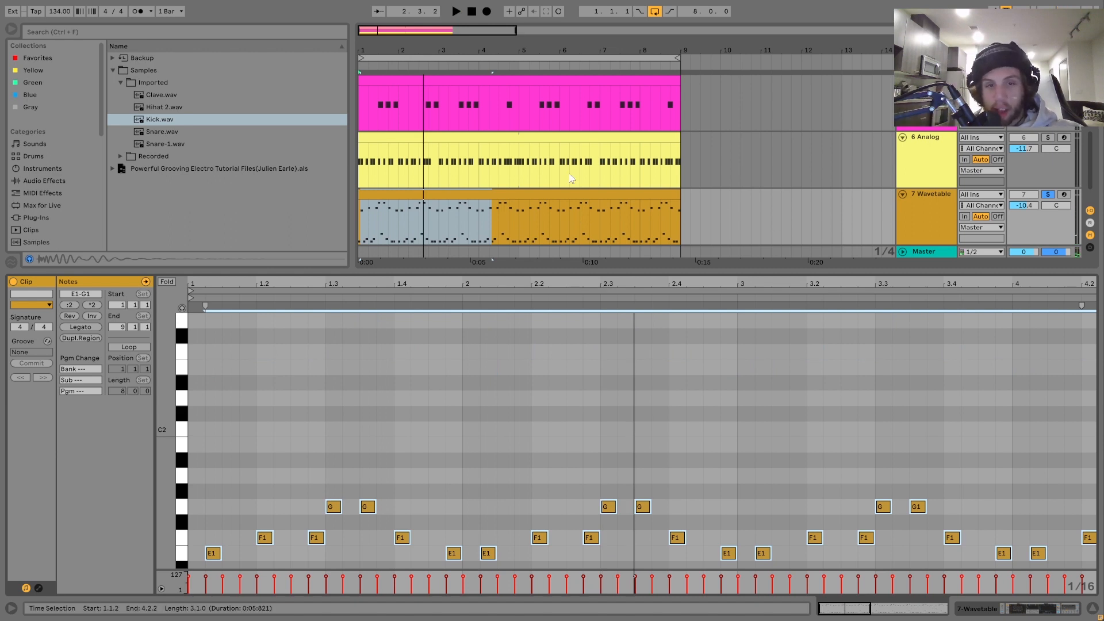
- Return to the Wavetable track's devices and show the synth's modulation matrix while replaying the soloed track
{"action": "left_click", "coordinate": [909, 220]}
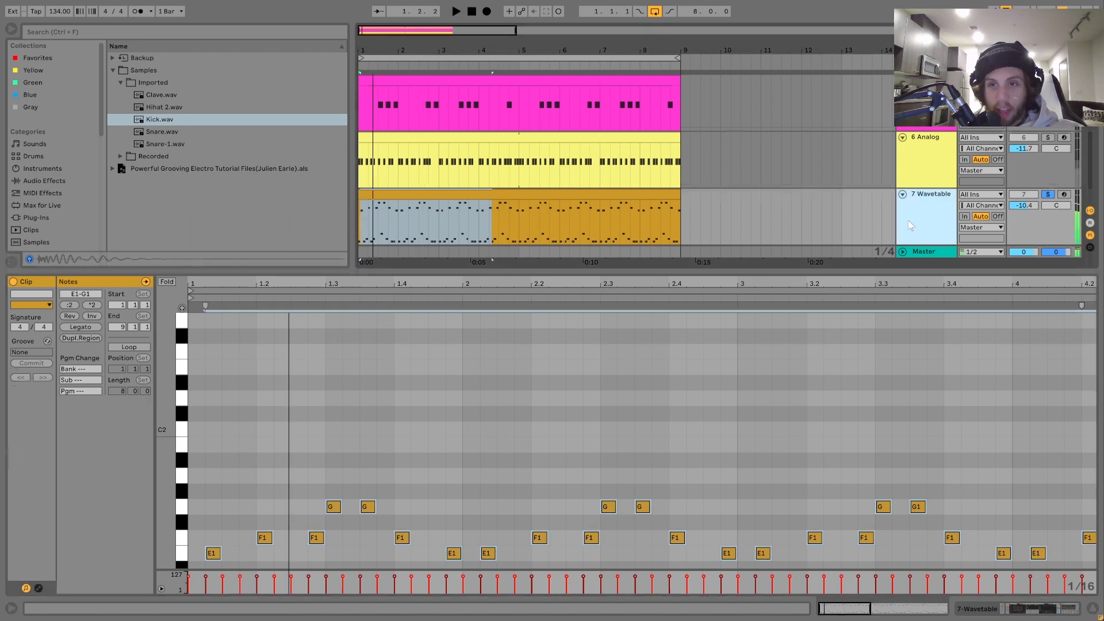
{"action": "double_click", "coordinate": [908, 224]}
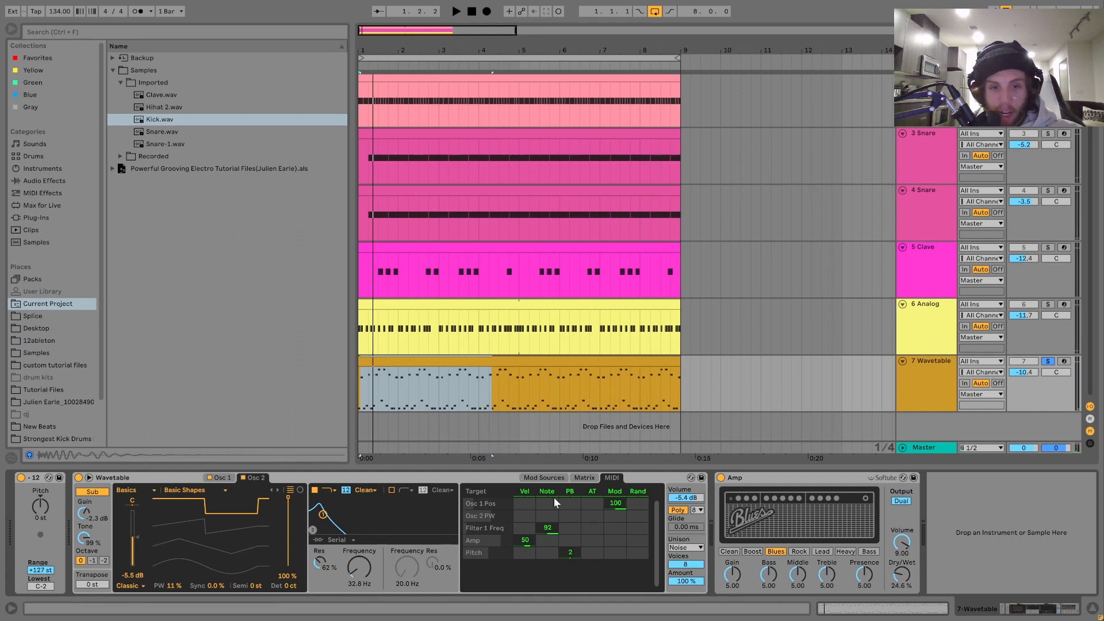
{"action": "key", "text": "space"}
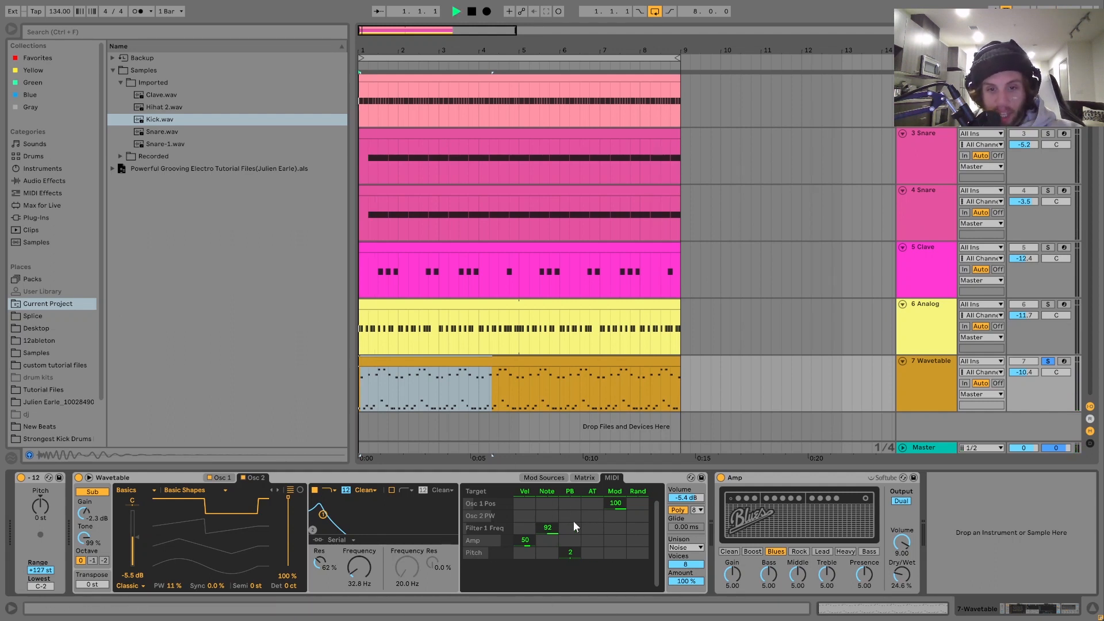
{"action": "left_click", "coordinate": [585, 478]}
{"action": "key", "text": "space"}
{"action": "key", "text": "space"}
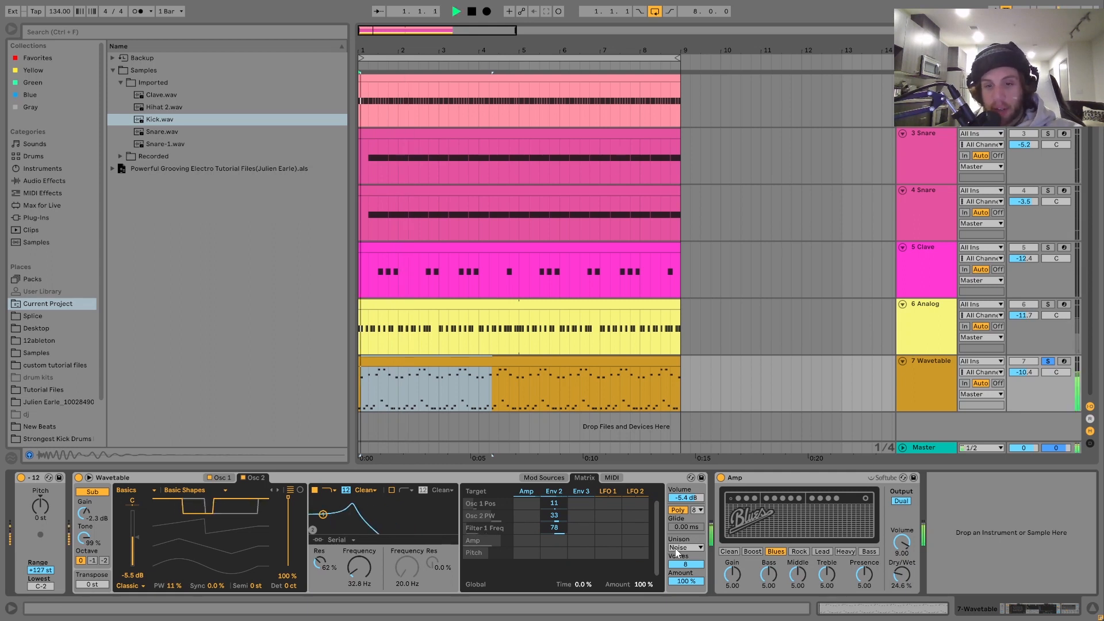
- Bypass the Amp effect, play the soloed Wavetable track without it, and re-enable the effect
{"action": "left_click", "coordinate": [751, 474]}
{"action": "key", "text": "space"}
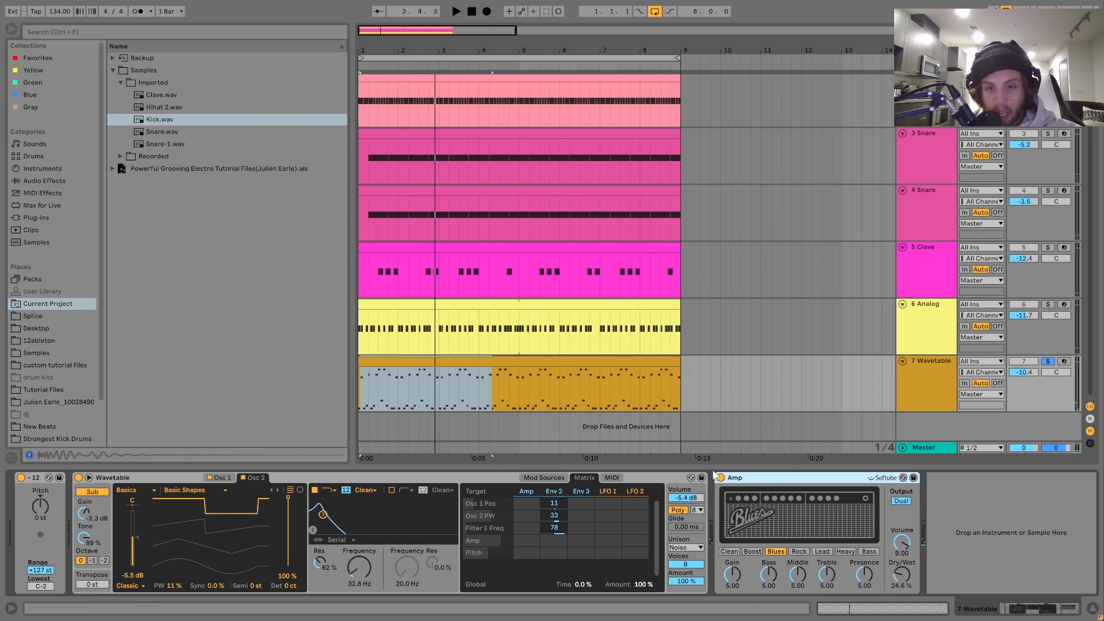
{"action": "left_click", "coordinate": [721, 477]}
{"action": "key", "text": "space"}
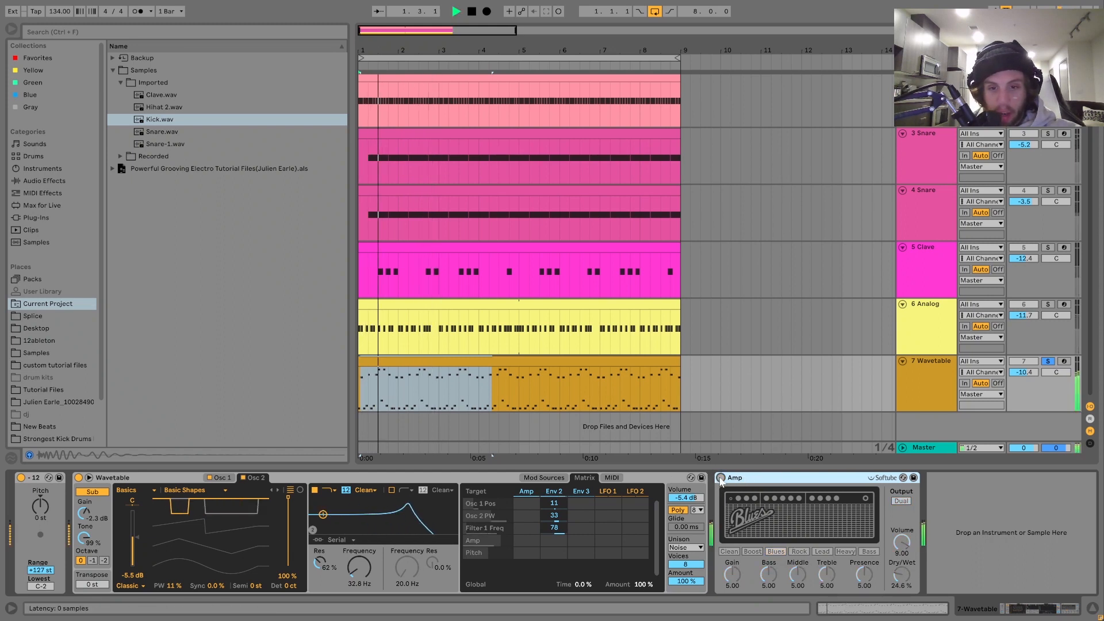
{"action": "key", "text": "space"}
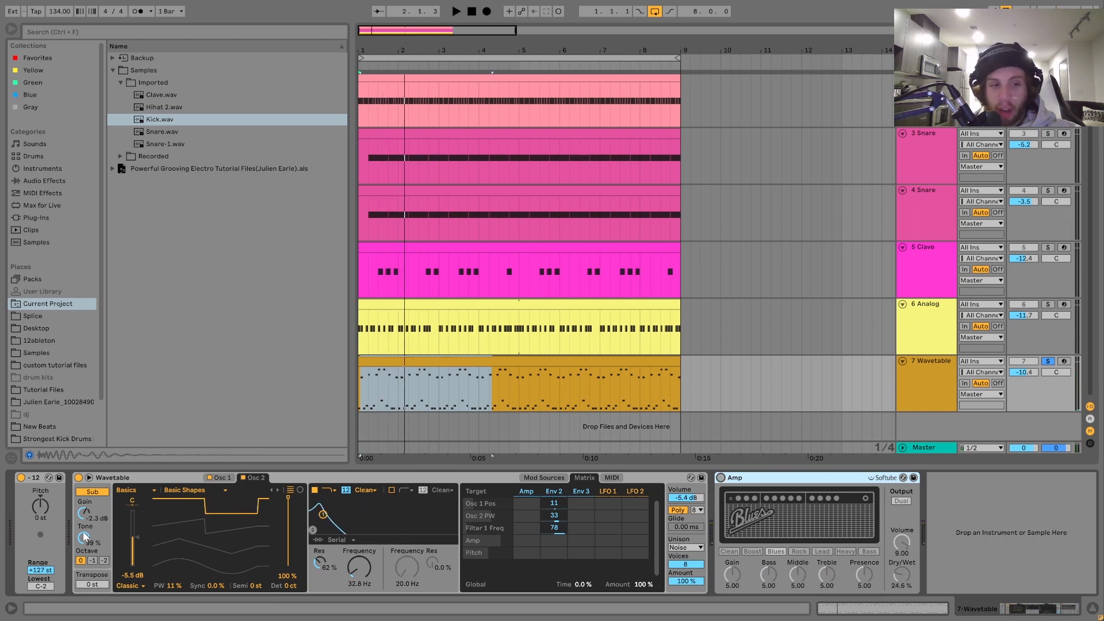
{"action": "left_click", "coordinate": [720, 479]}
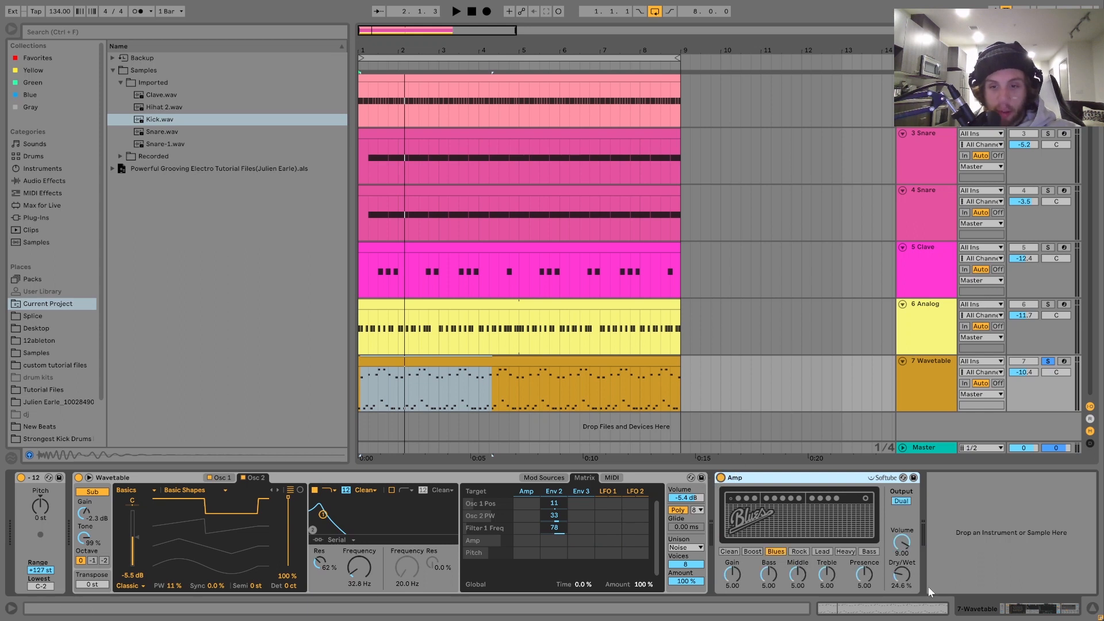
- Raise the Amp's Dry/Wet to 100% and play the soloed track with the fully wet sound
{"action": "left_click_drag", "start_coordinate": [900, 577], "coordinate": [901, 495]}
{"action": "key", "text": "space"}
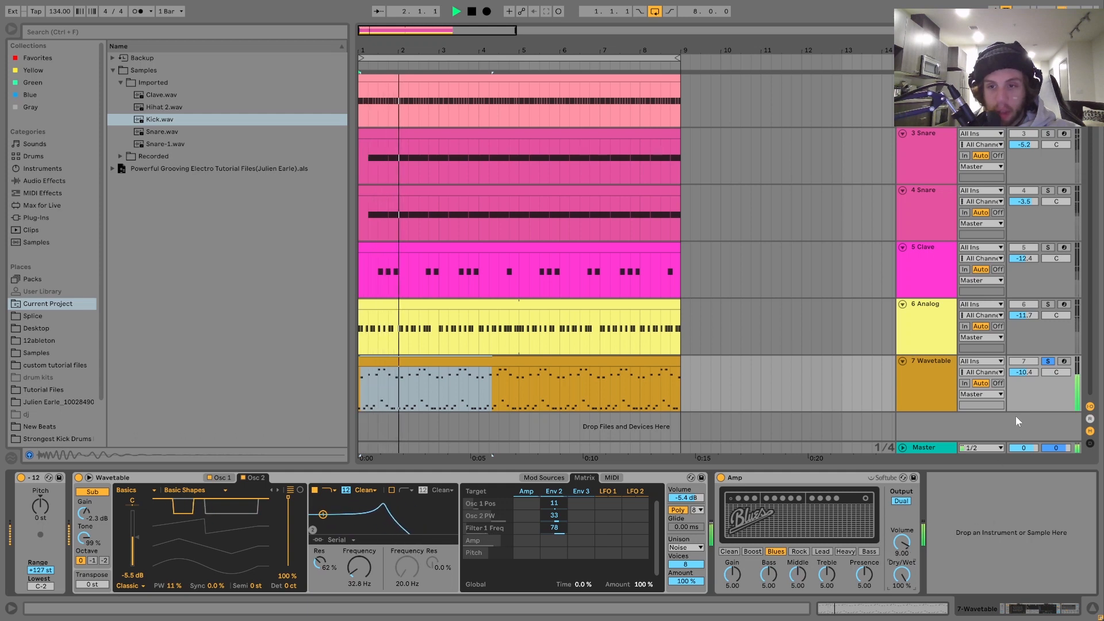
{"action": "key", "text": "space"}
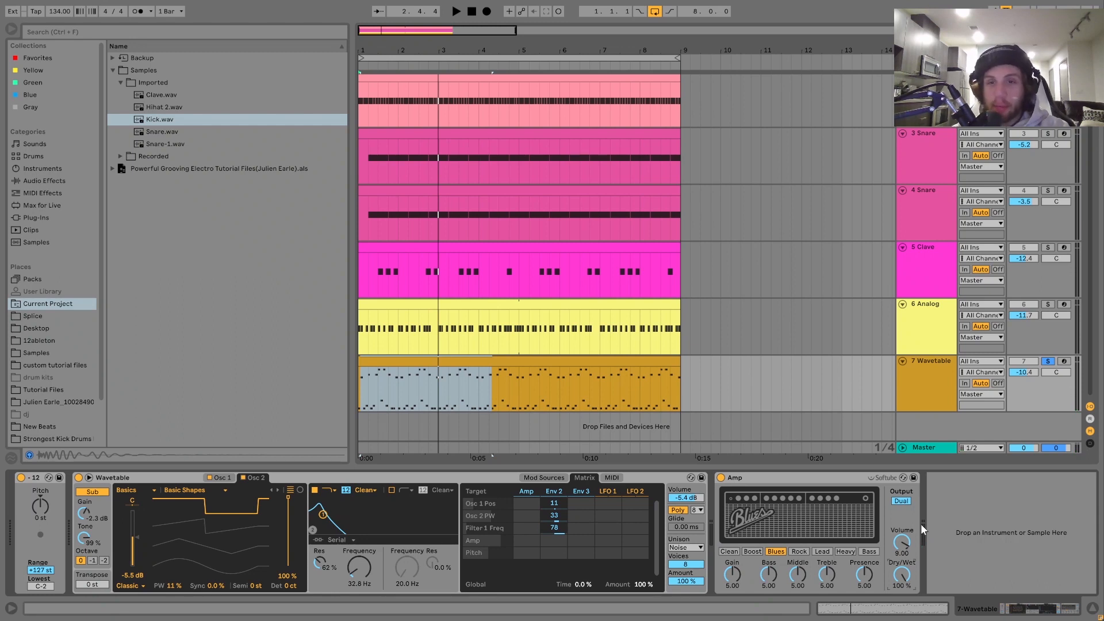
{"action": "key", "text": "space"}
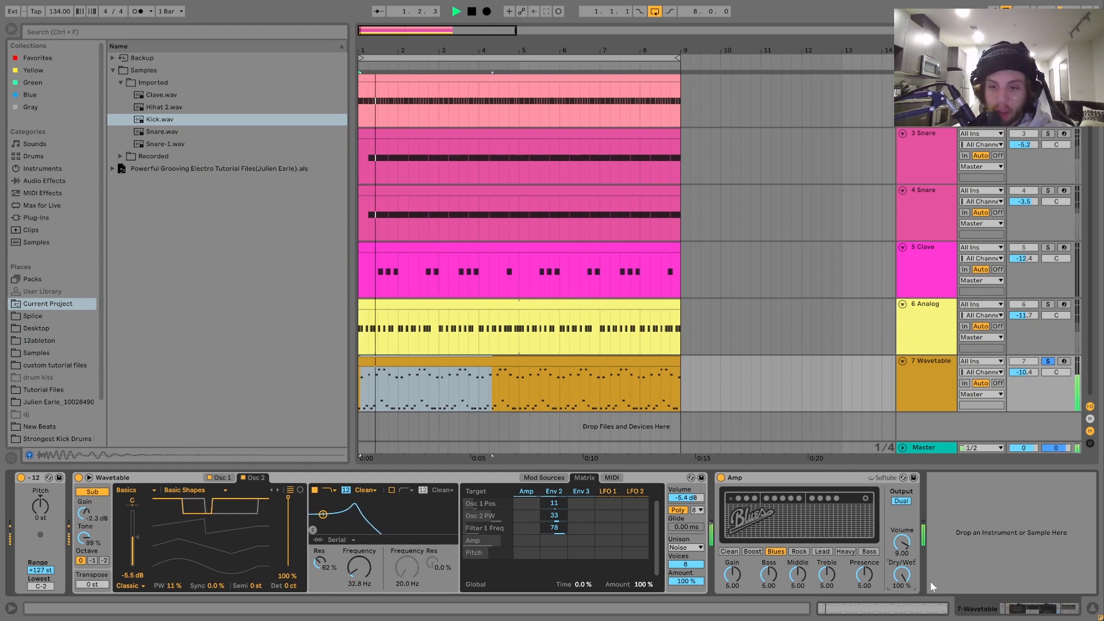
- Set the Amp's Dry/Wet to 25.4% and replay the soloed track from the start
{"action": "left_click_drag", "start_coordinate": [902, 574], "coordinate": [902, 618]}
{"action": "key", "text": "space"}
{"action": "key", "text": "space"}
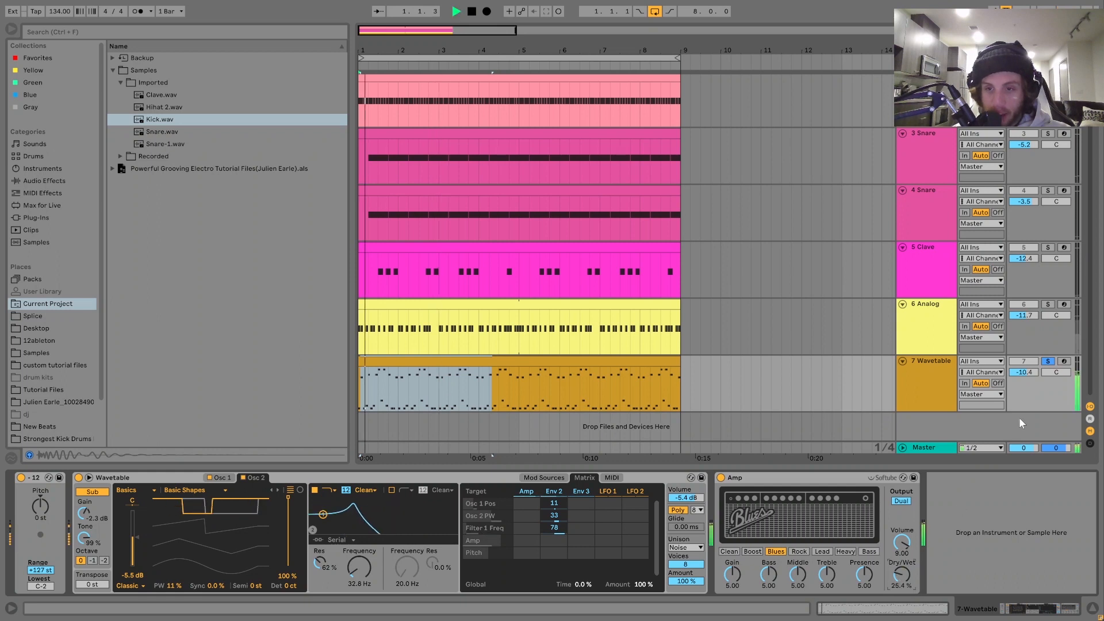
- Unsolo the Wavetable track and play the full groove with all drum and synth tracks together
{"action": "left_click", "coordinate": [1048, 361]}
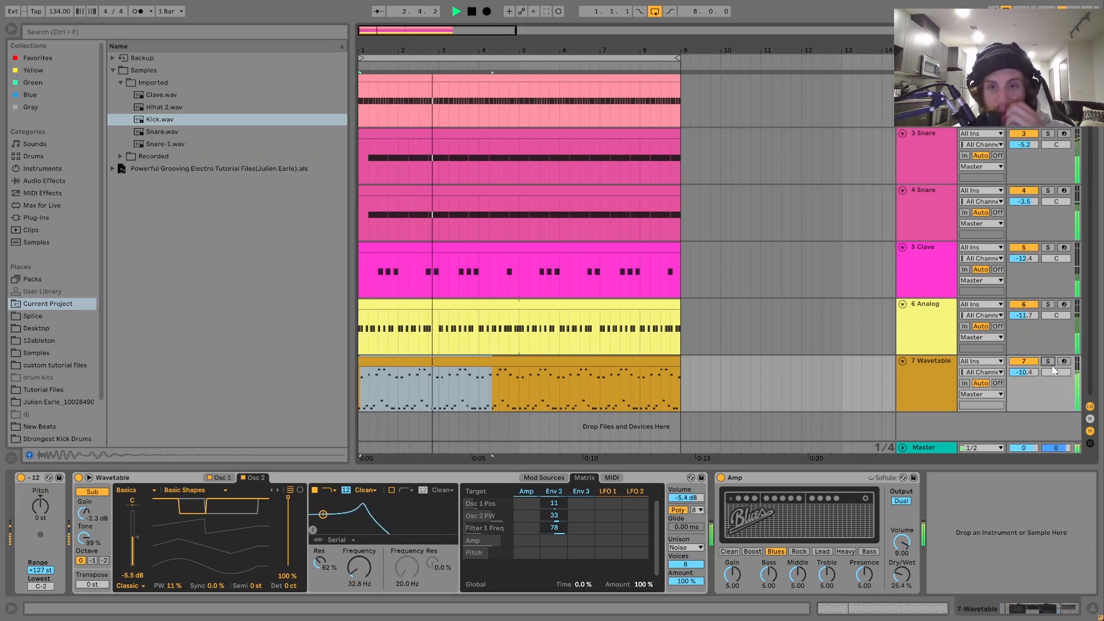
{"action": "key", "text": "space"}
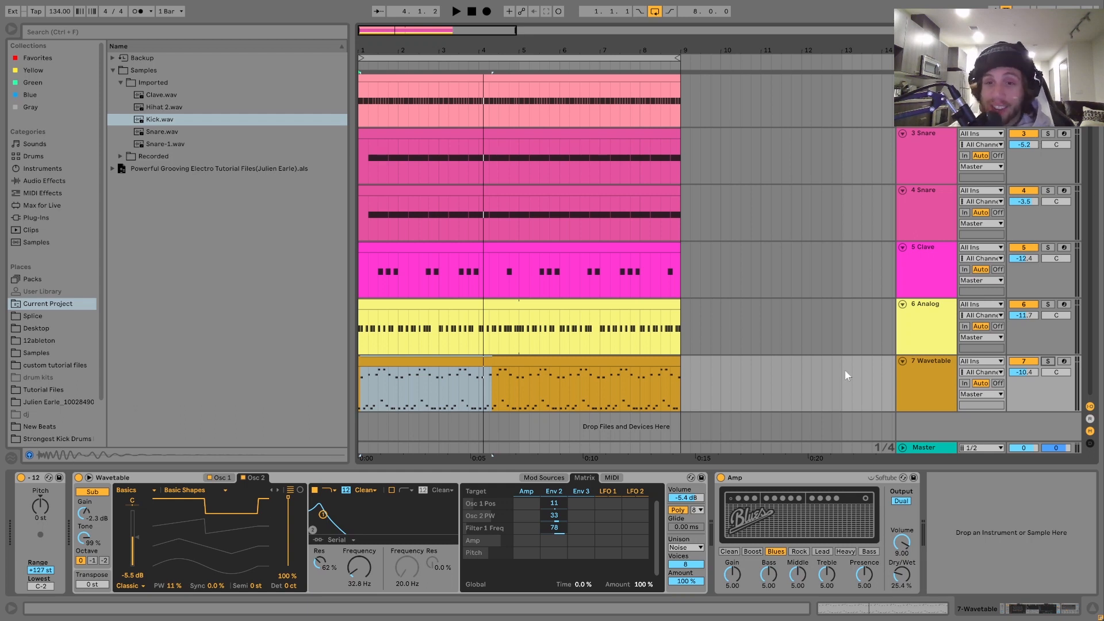
{"action": "scroll", "coordinate": [677, 328], "scroll_direction": "up", "scroll_amount": 2}
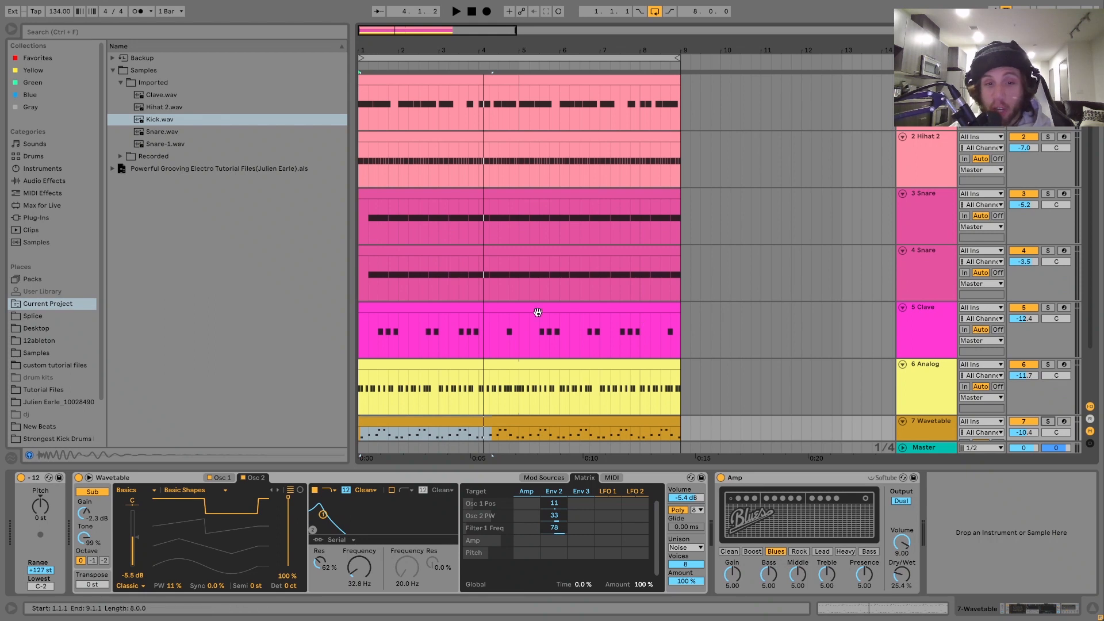